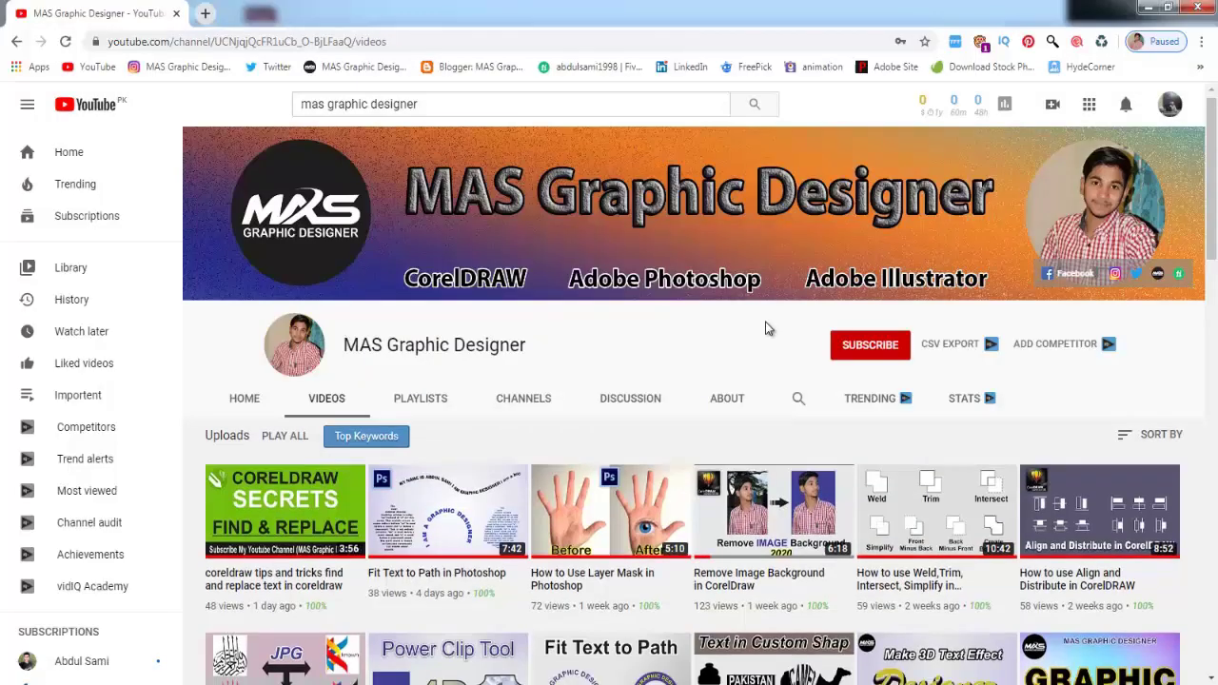
Subscribe to the graphic design channel and pick a notification option from the bell menu.
scroll(765, 321, down, 3)
scroll(765, 321, down, 4)
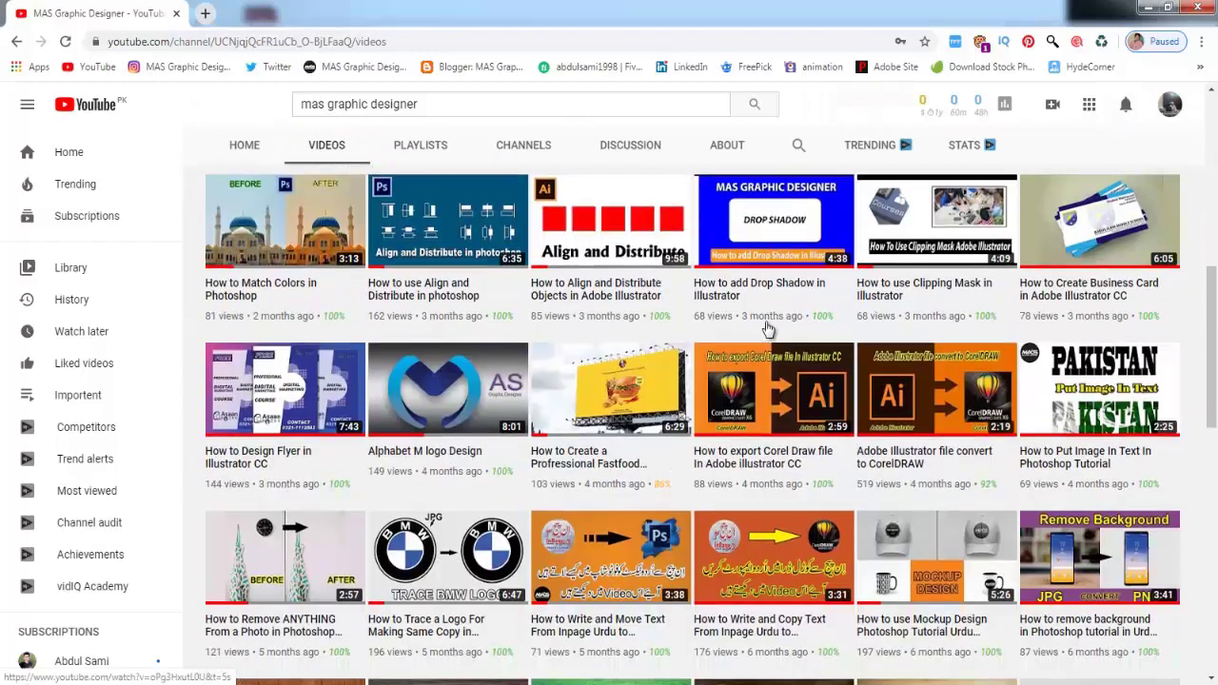
scroll(768, 328, up, 3)
scroll(768, 328, up, 2)
scroll(768, 324, up, 2)
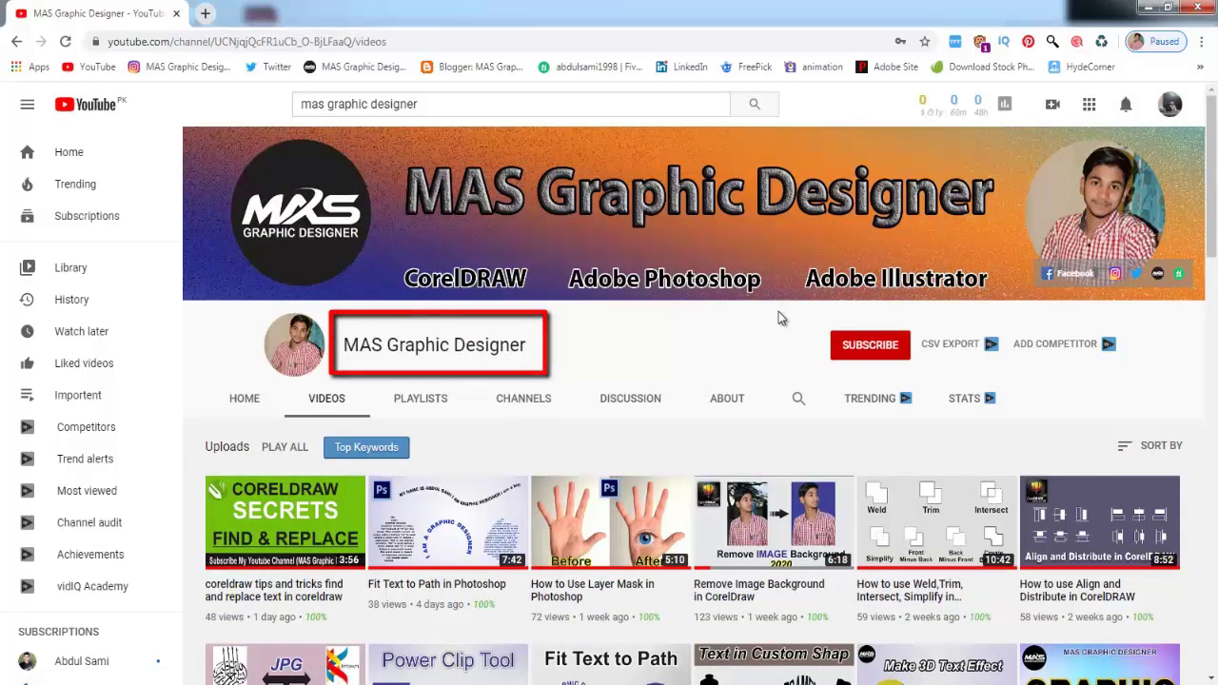
scroll(778, 311, down, 2)
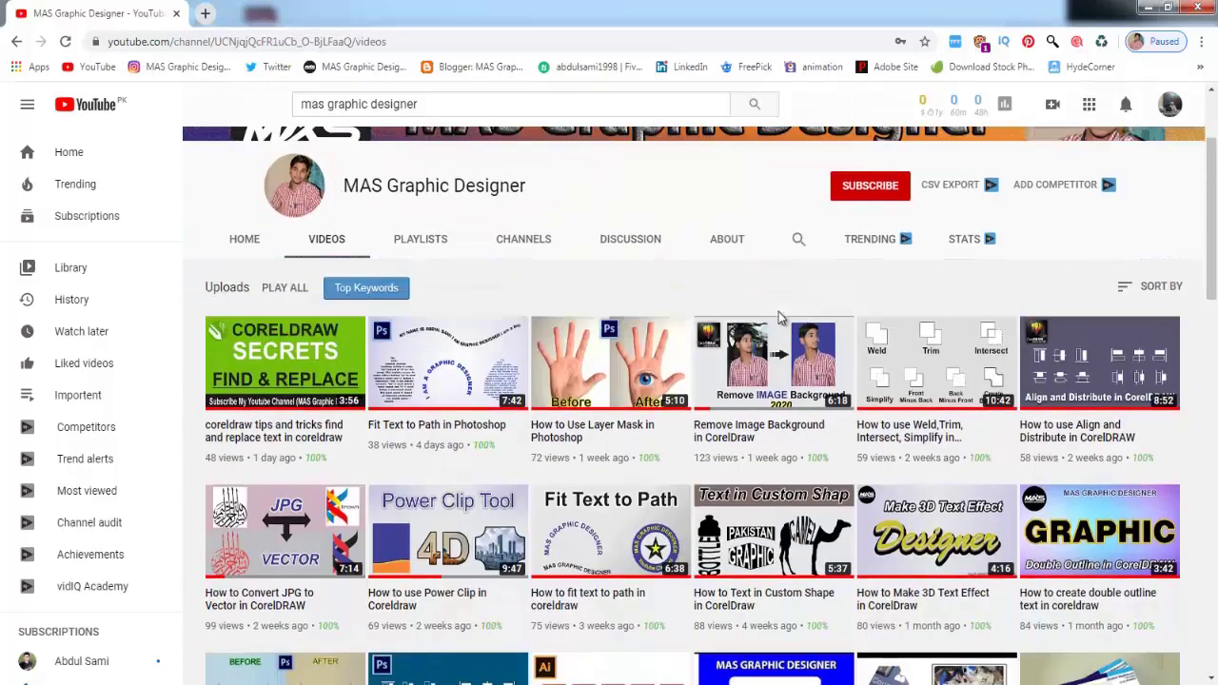
scroll(778, 311, up, 2)
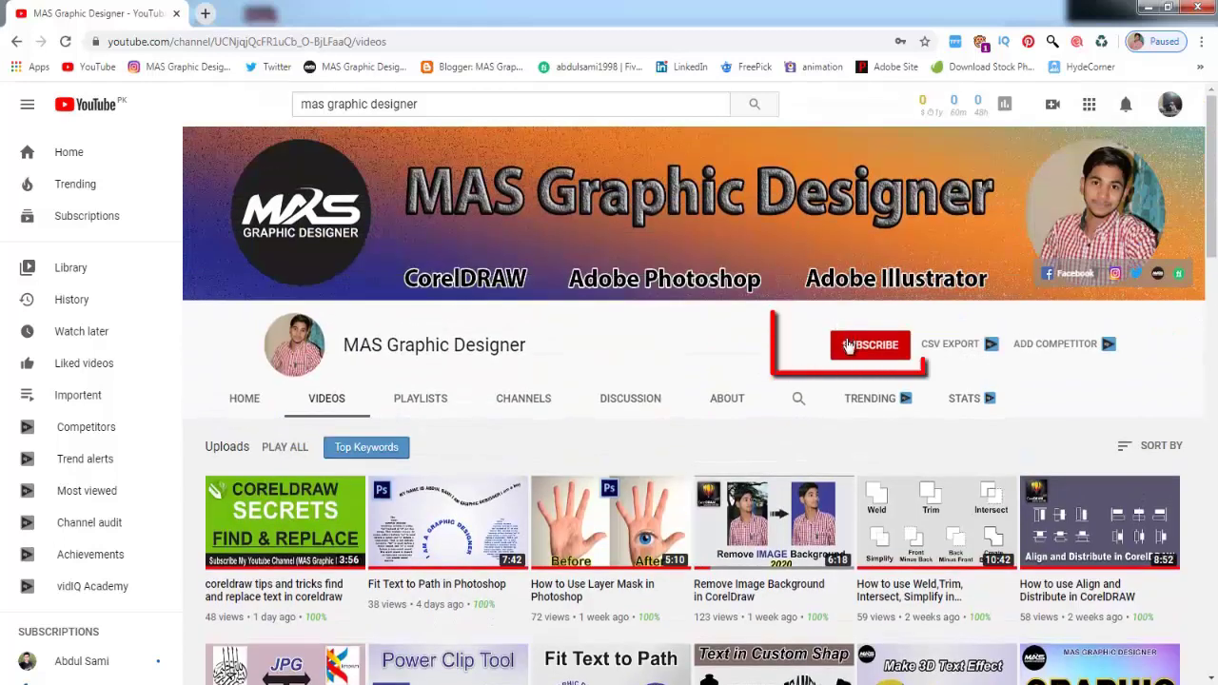
click(849, 348)
click(900, 347)
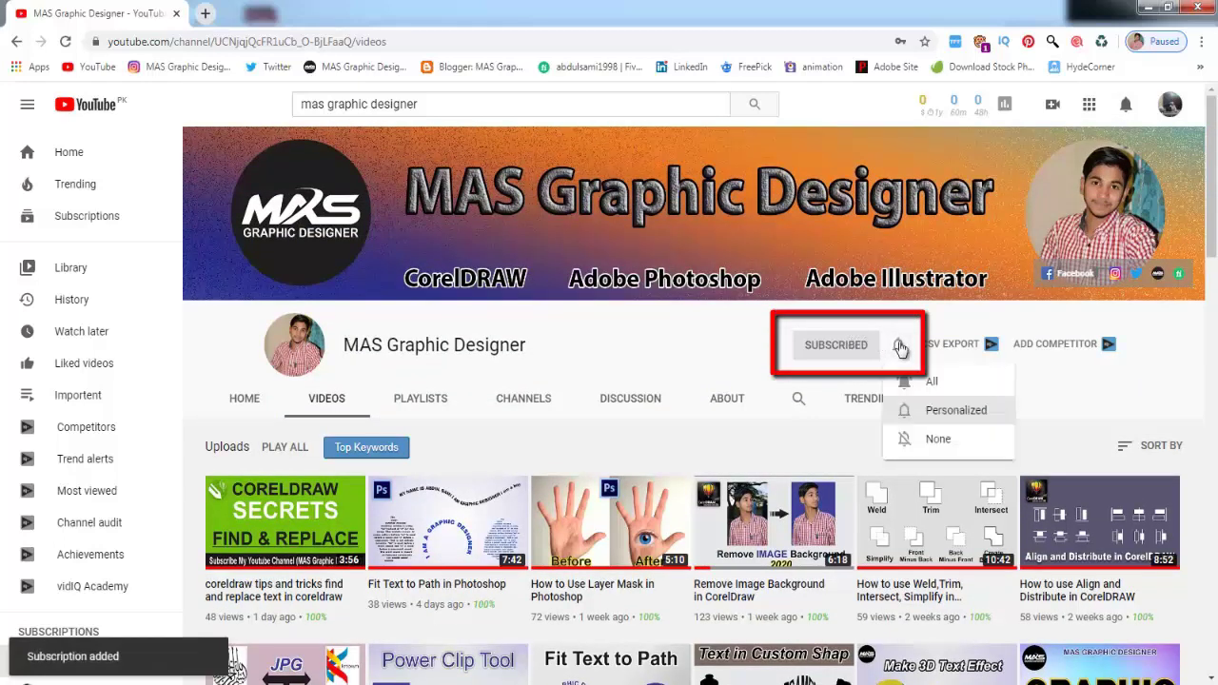
click(932, 381)
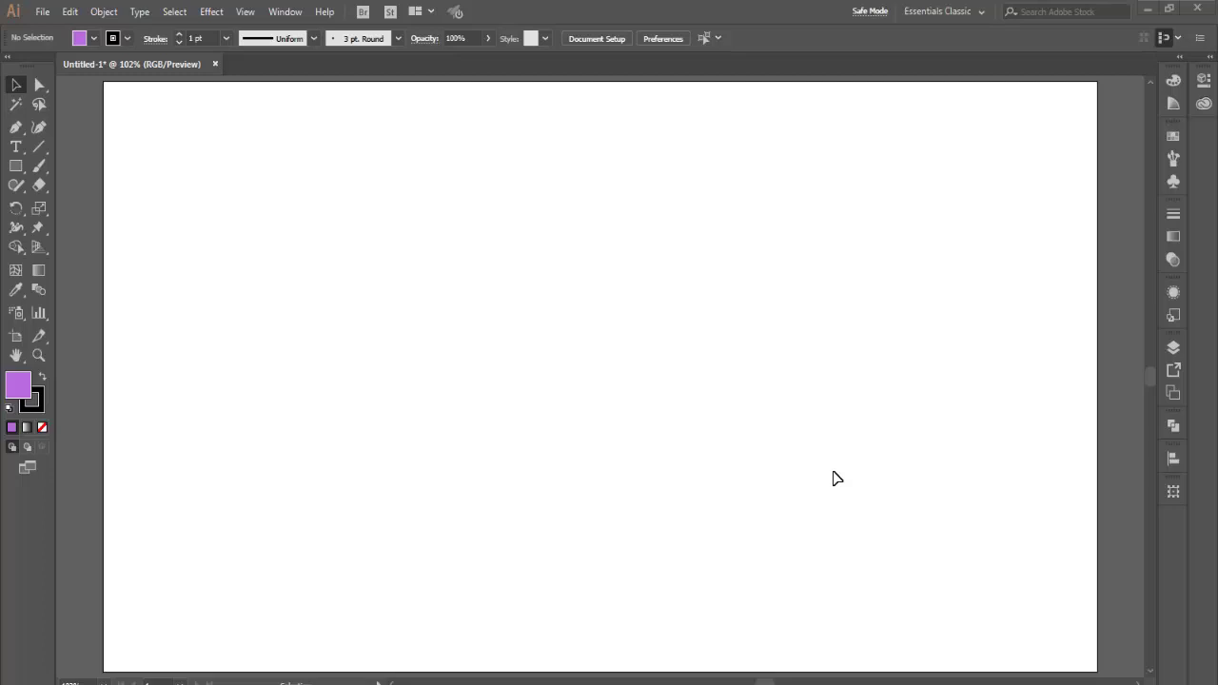
click(40, 12)
click(95, 275)
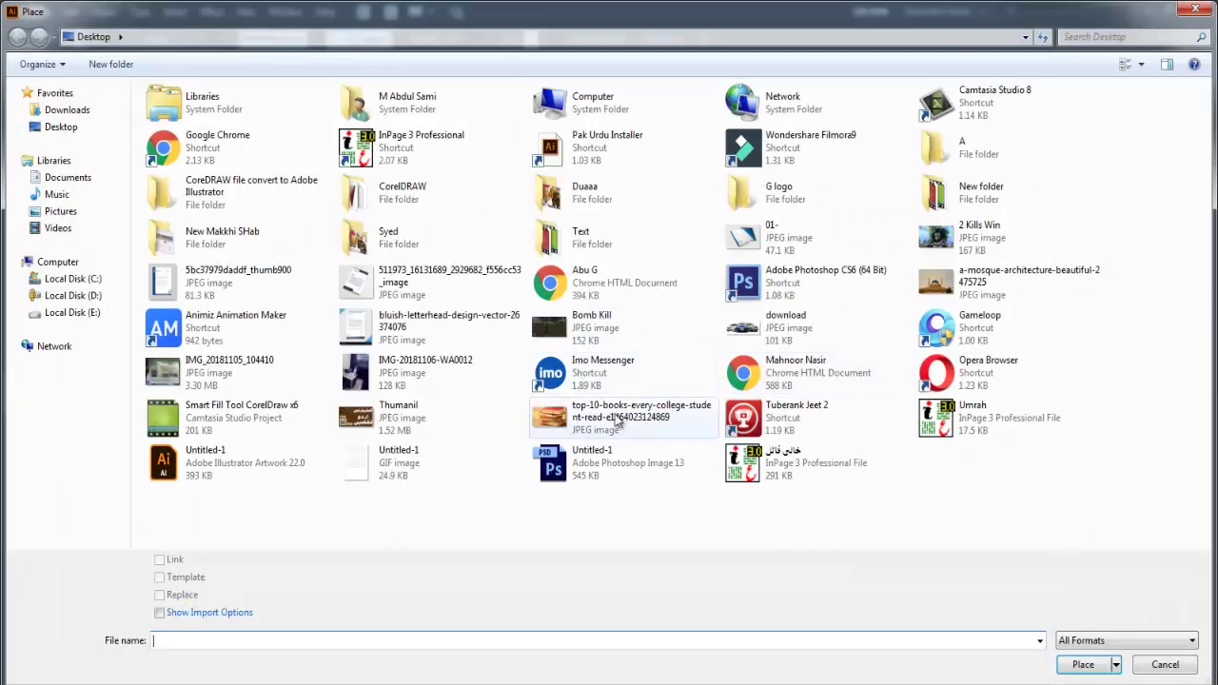
click(592, 425)
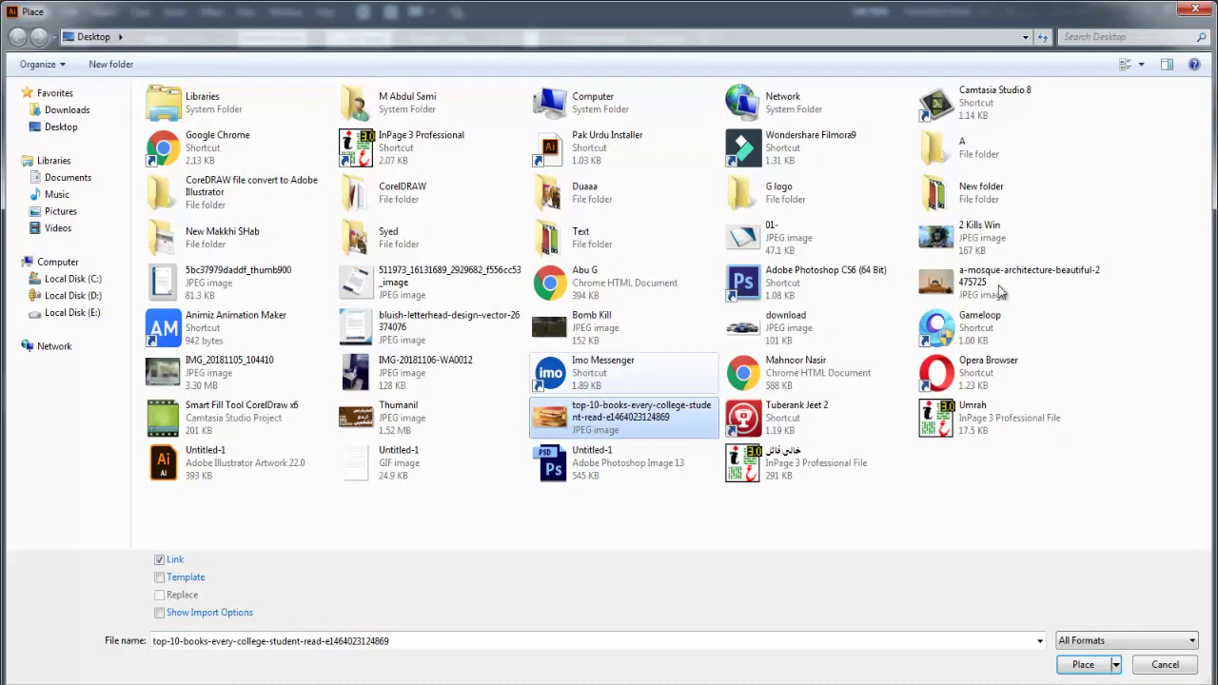
ctrl+click(965, 288)
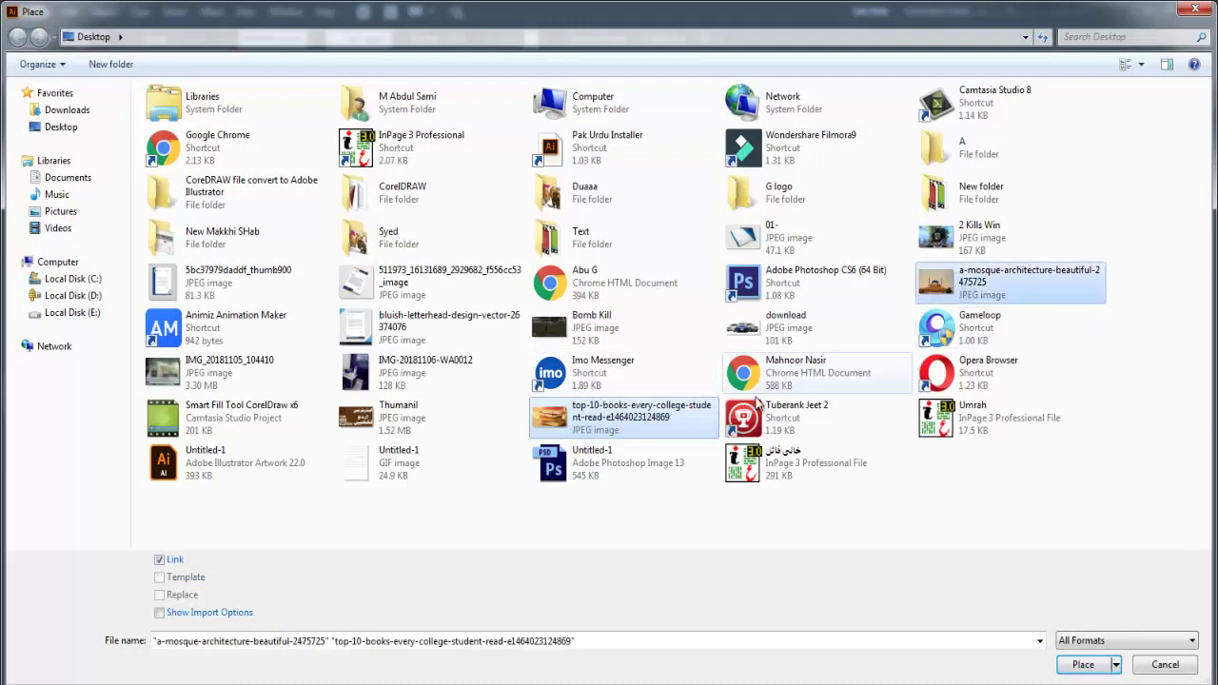
click(1082, 664)
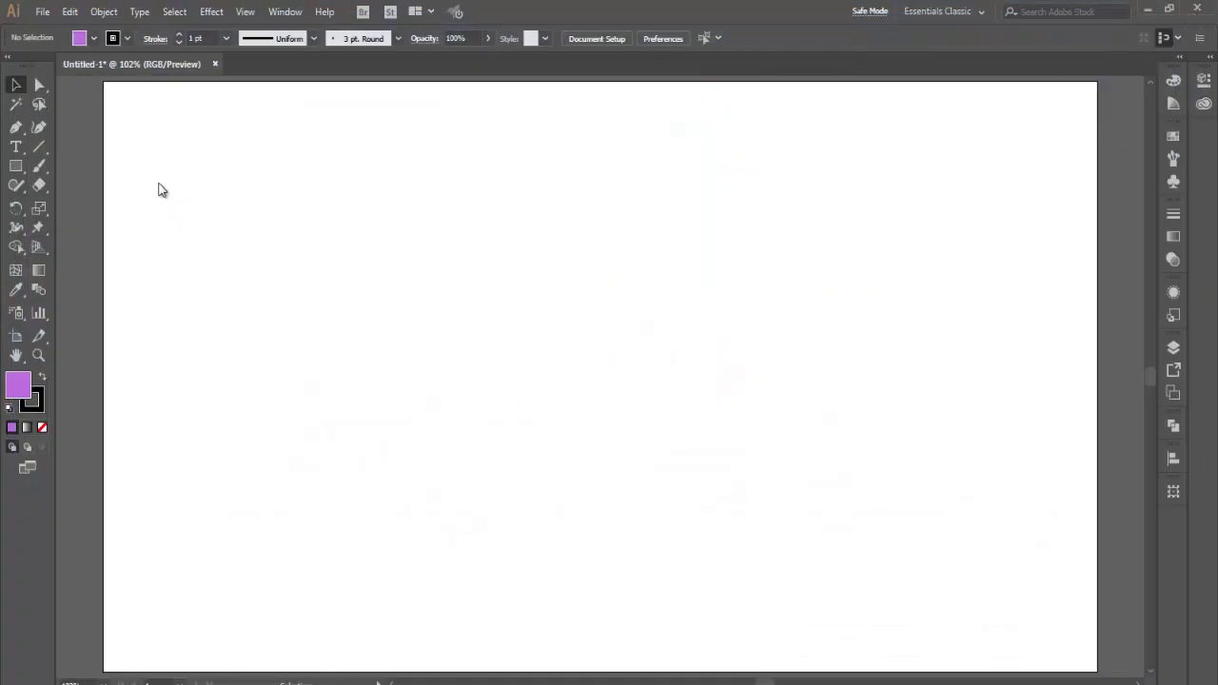
drag(156, 187, 497, 519)
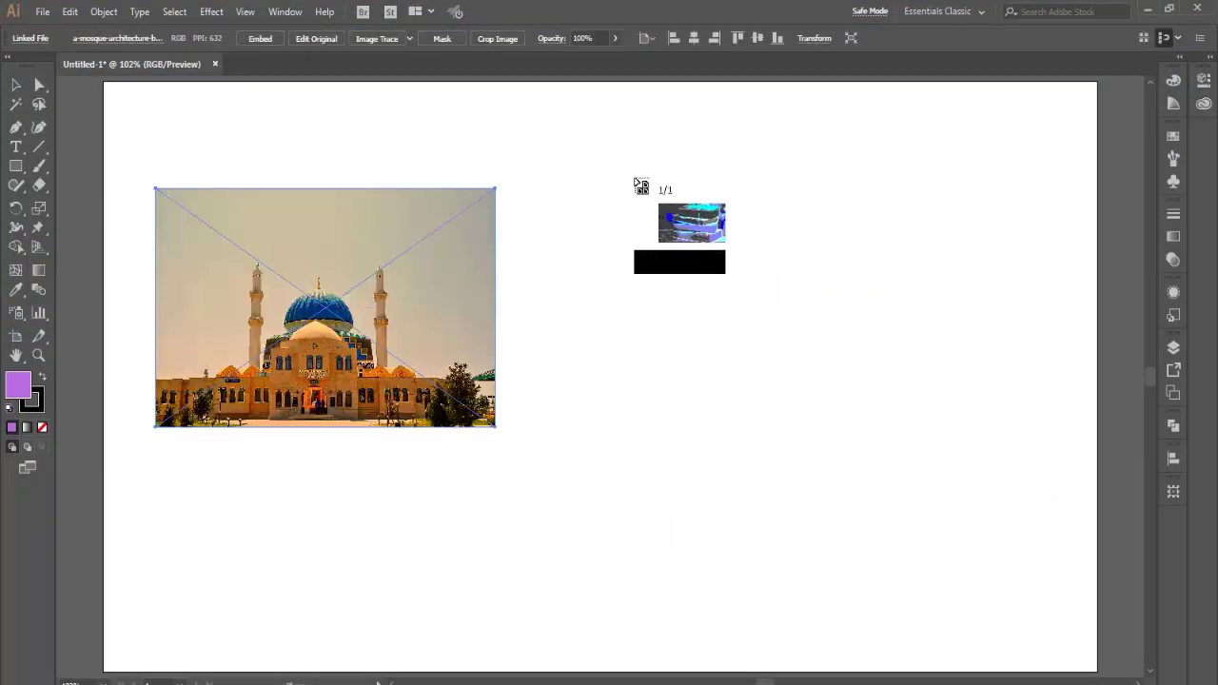
drag(635, 181, 1030, 467)
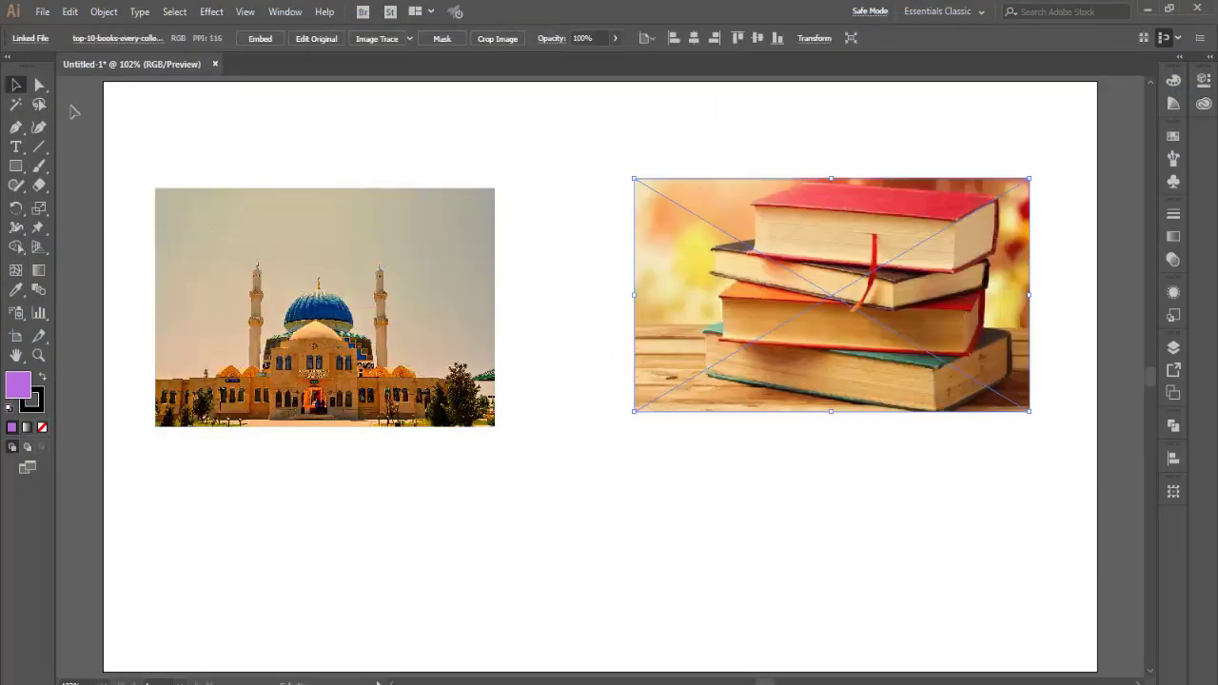
click(75, 111)
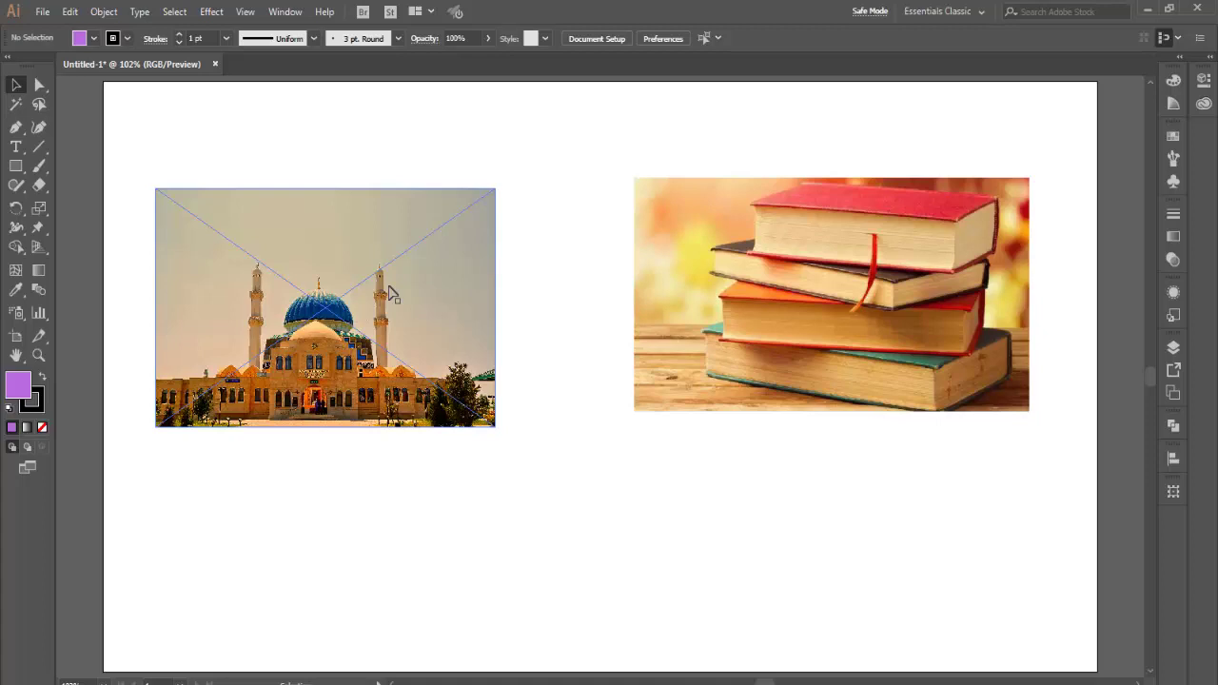
click(642, 221)
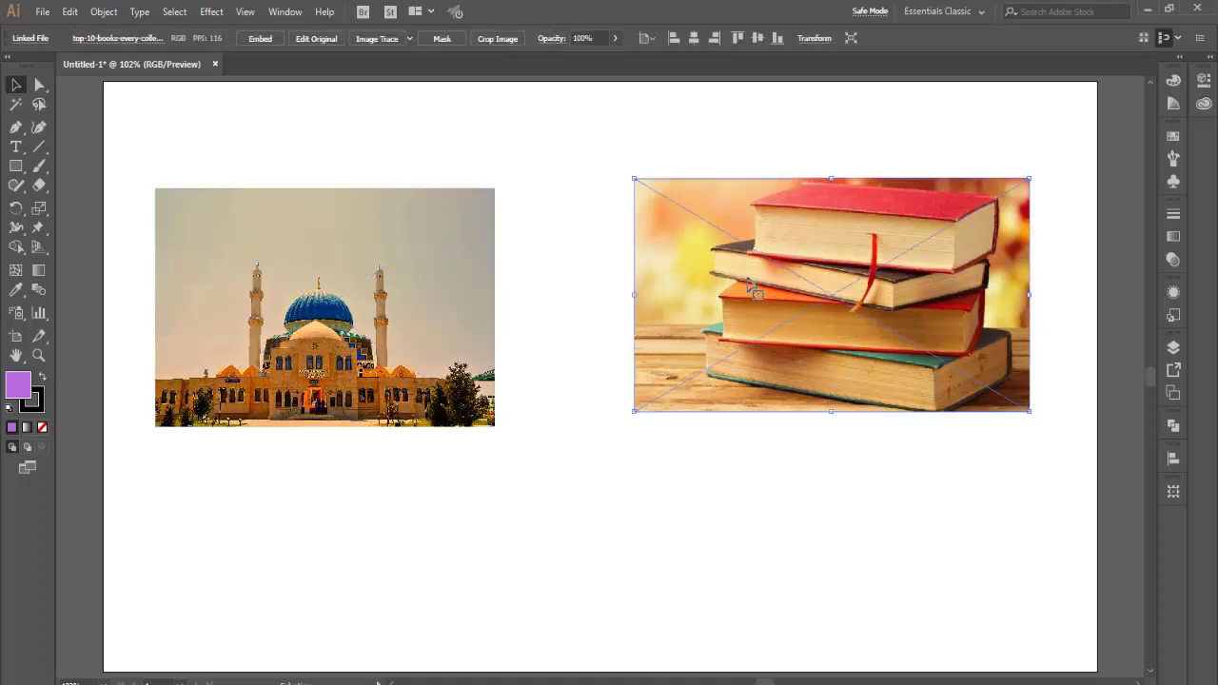
click(435, 285)
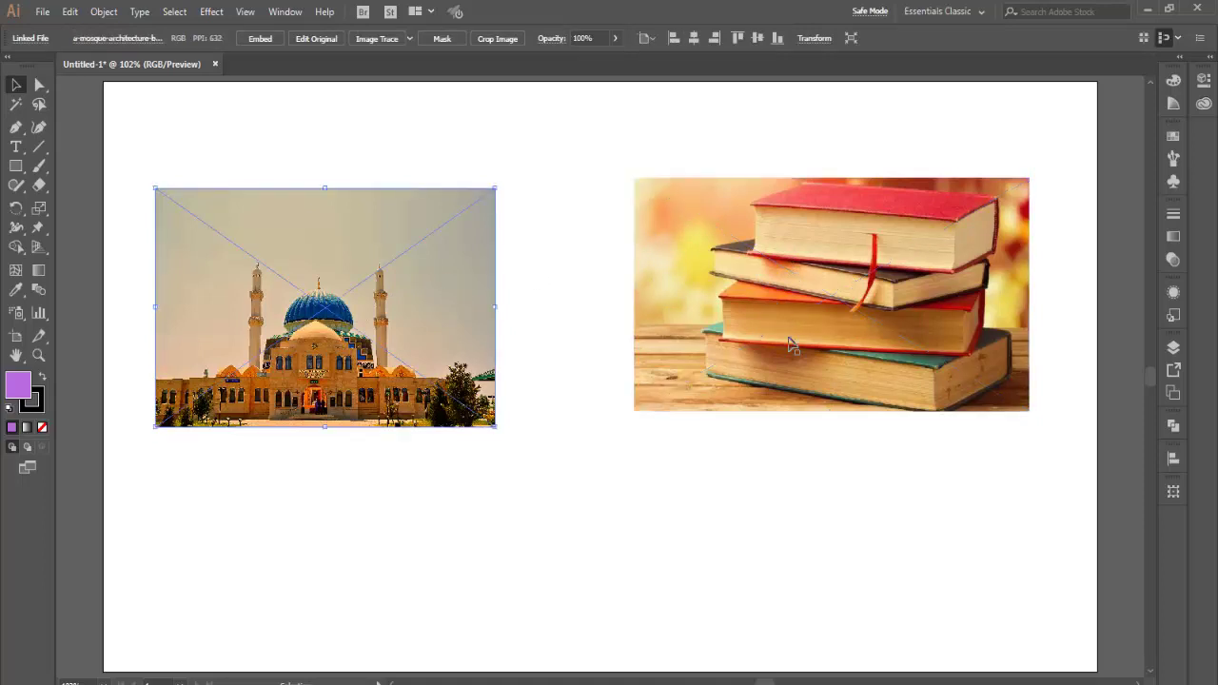
key(Delete)
click(709, 314)
key(Delete)
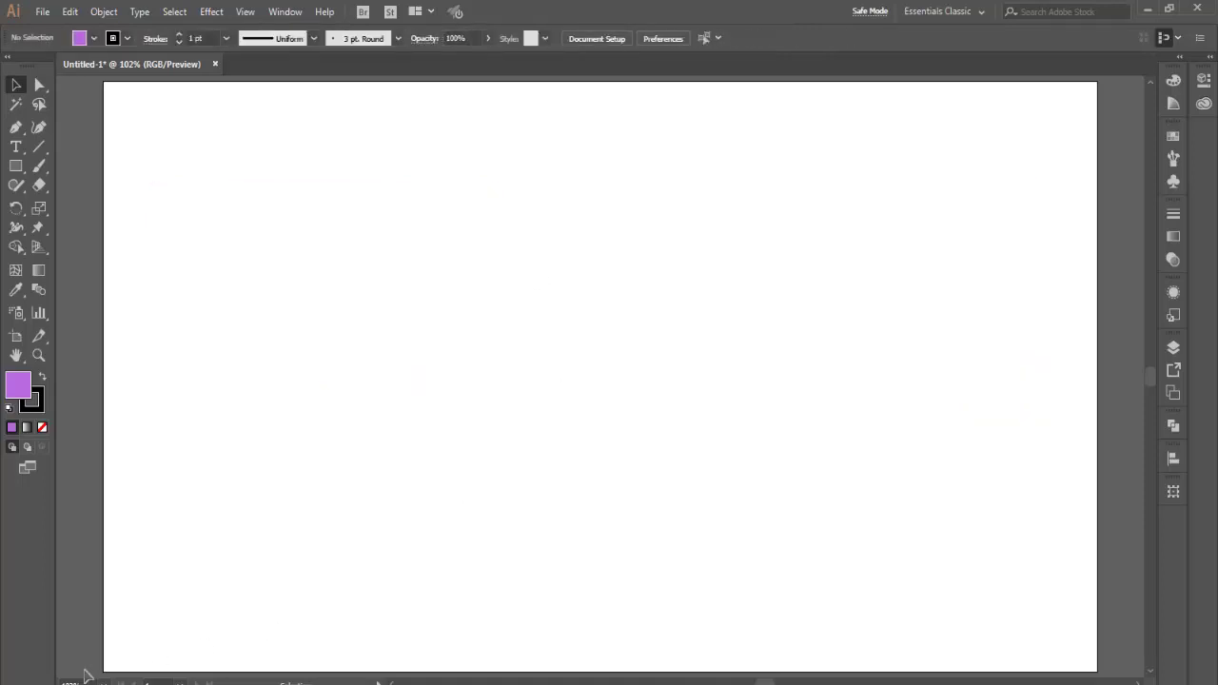
click(86, 680)
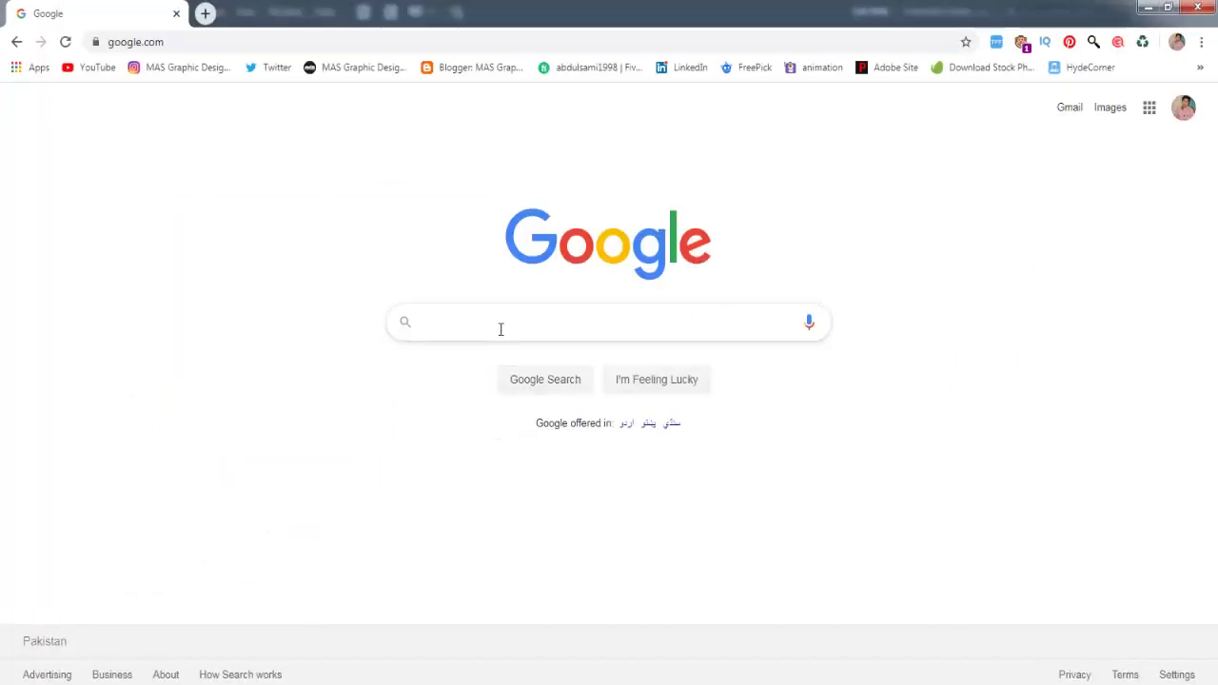
Search Google for 'removebg' and open the remove.bg website result.
click(501, 328)
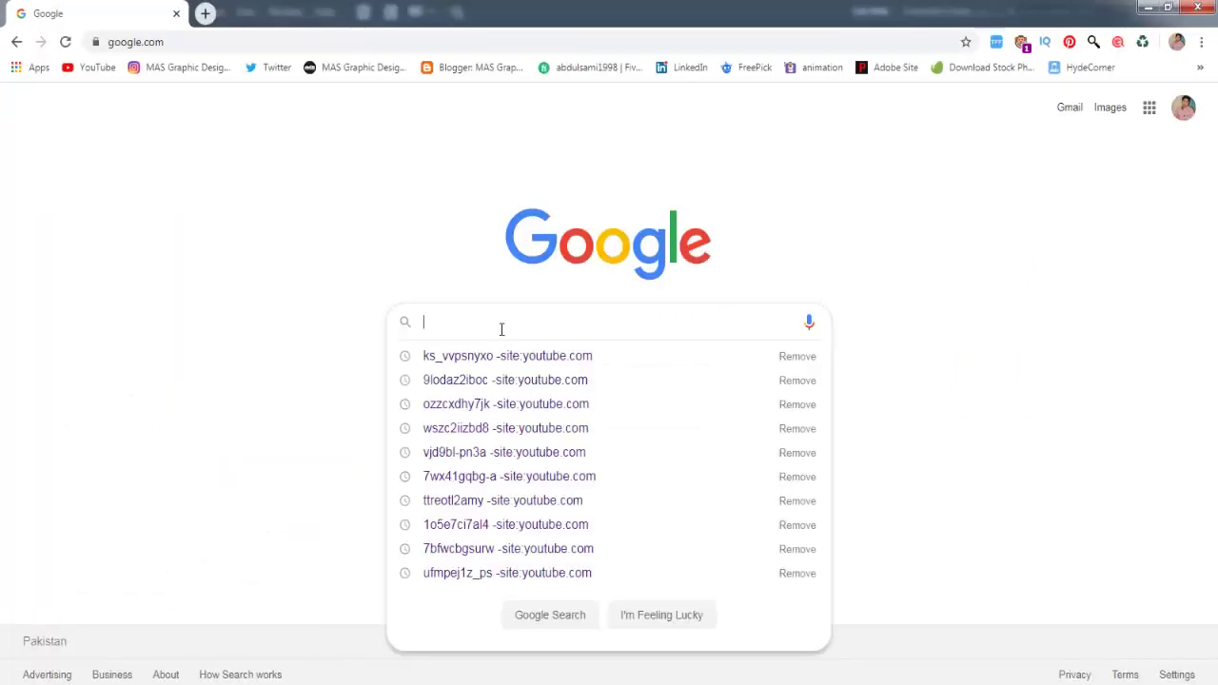
text(remove)
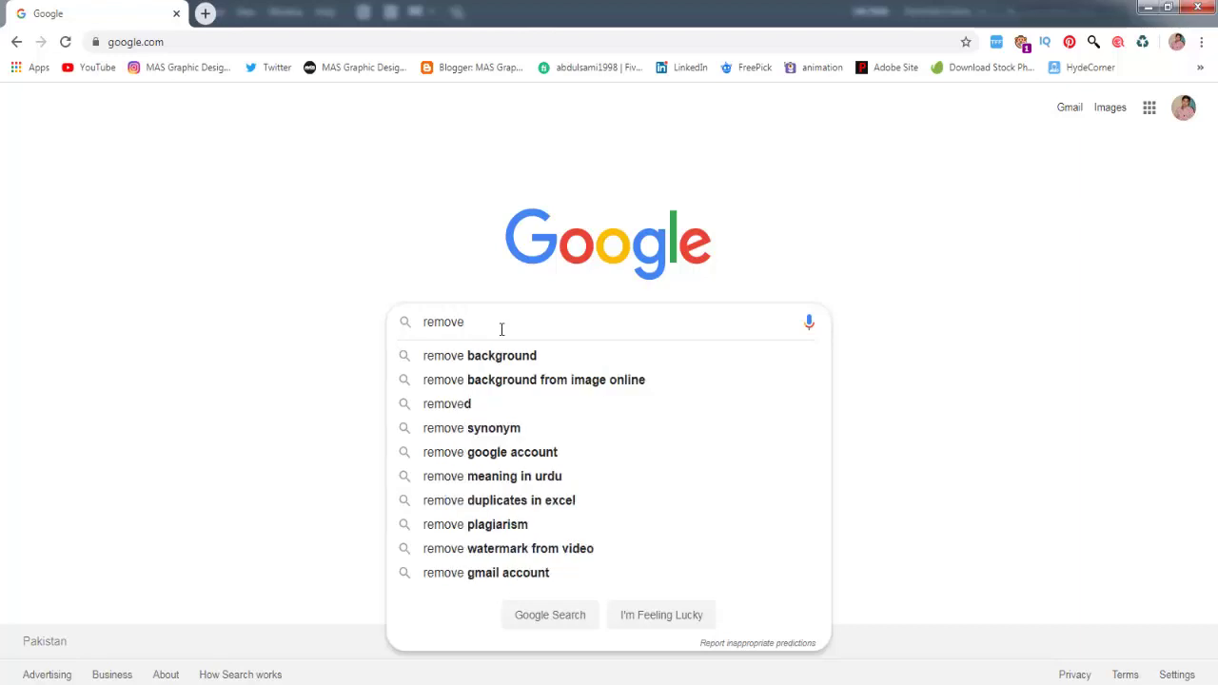
text(bg)
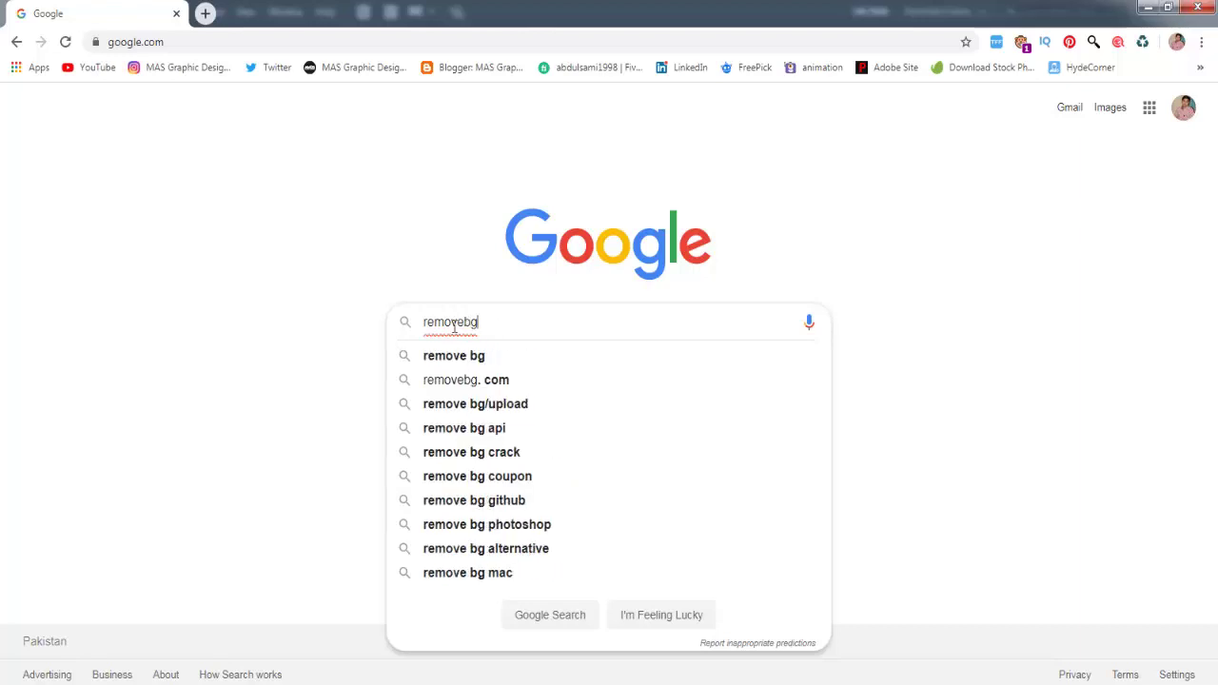
key(Return)
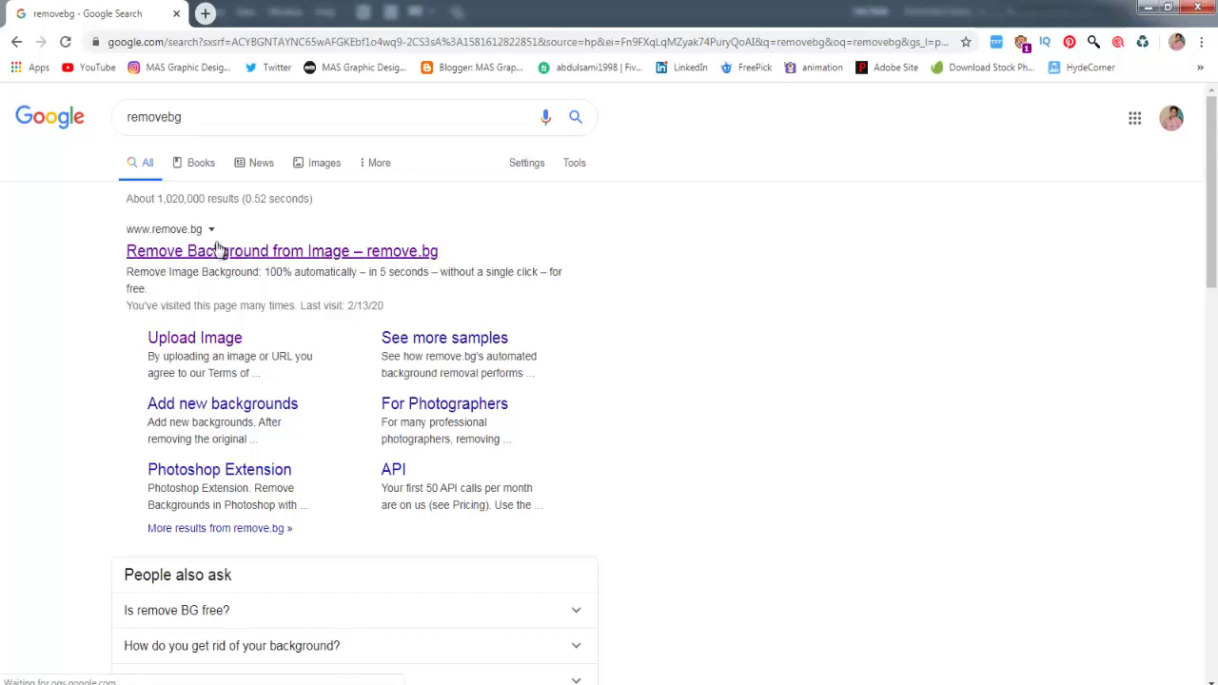
click(181, 253)
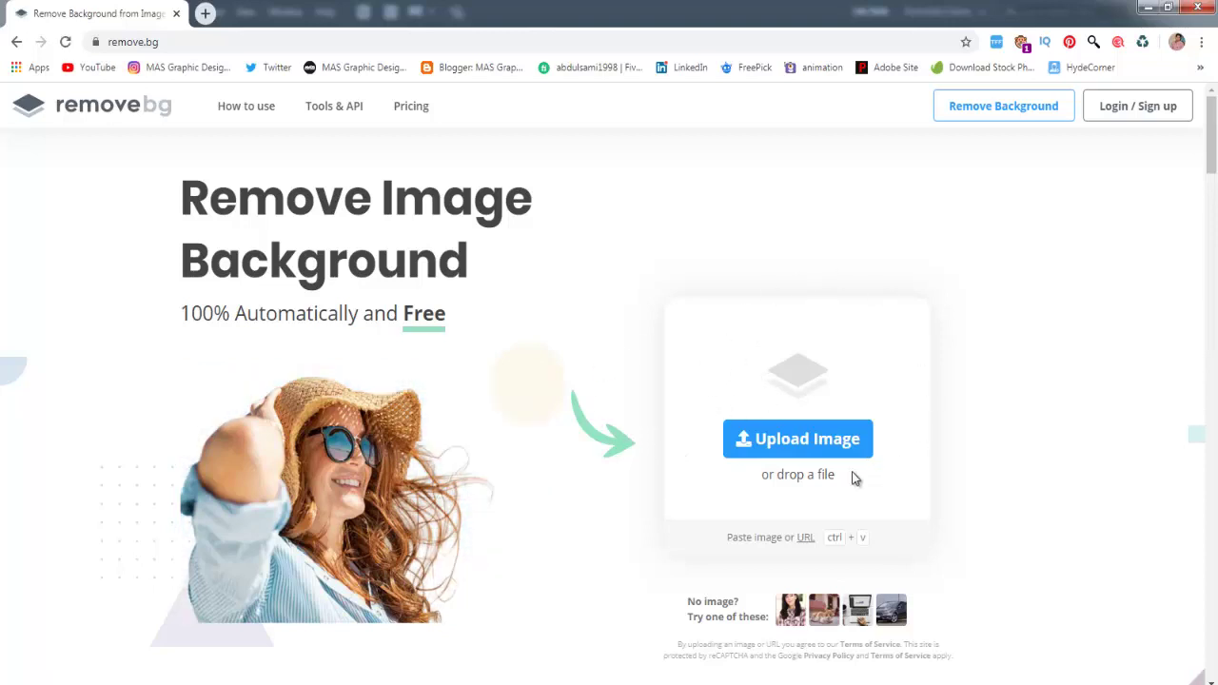
Upload the top-10-books JPEG to remove.bg and download the background-free PNG.
click(801, 444)
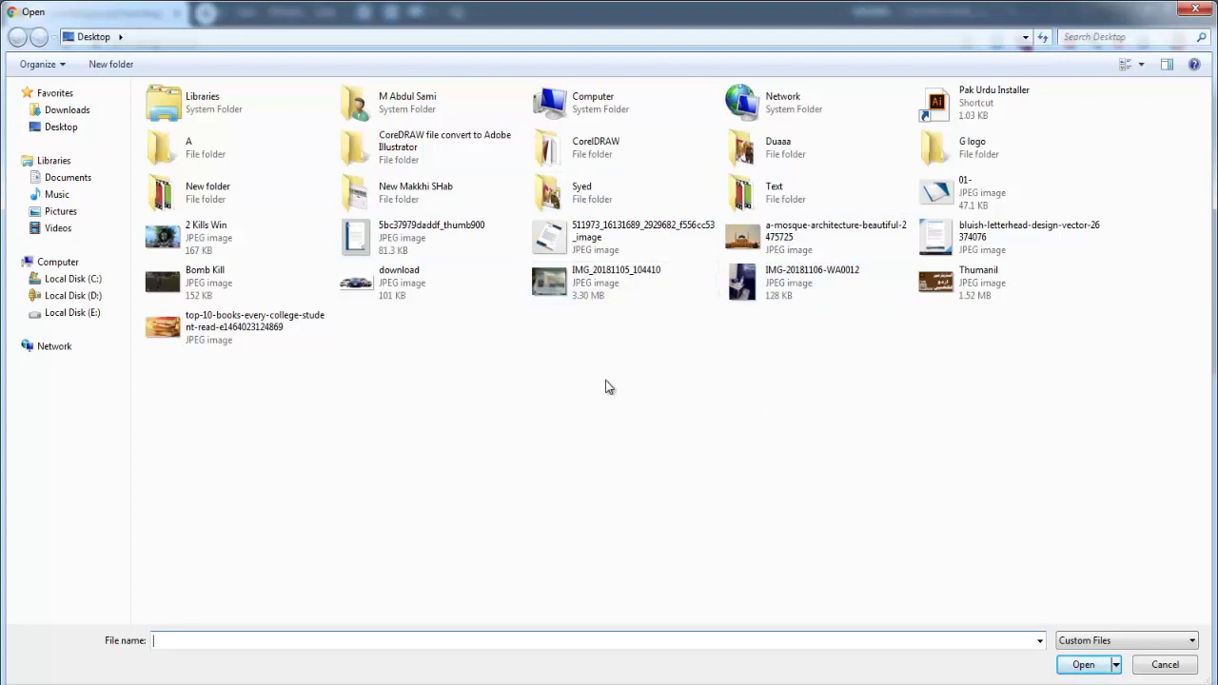
click(229, 333)
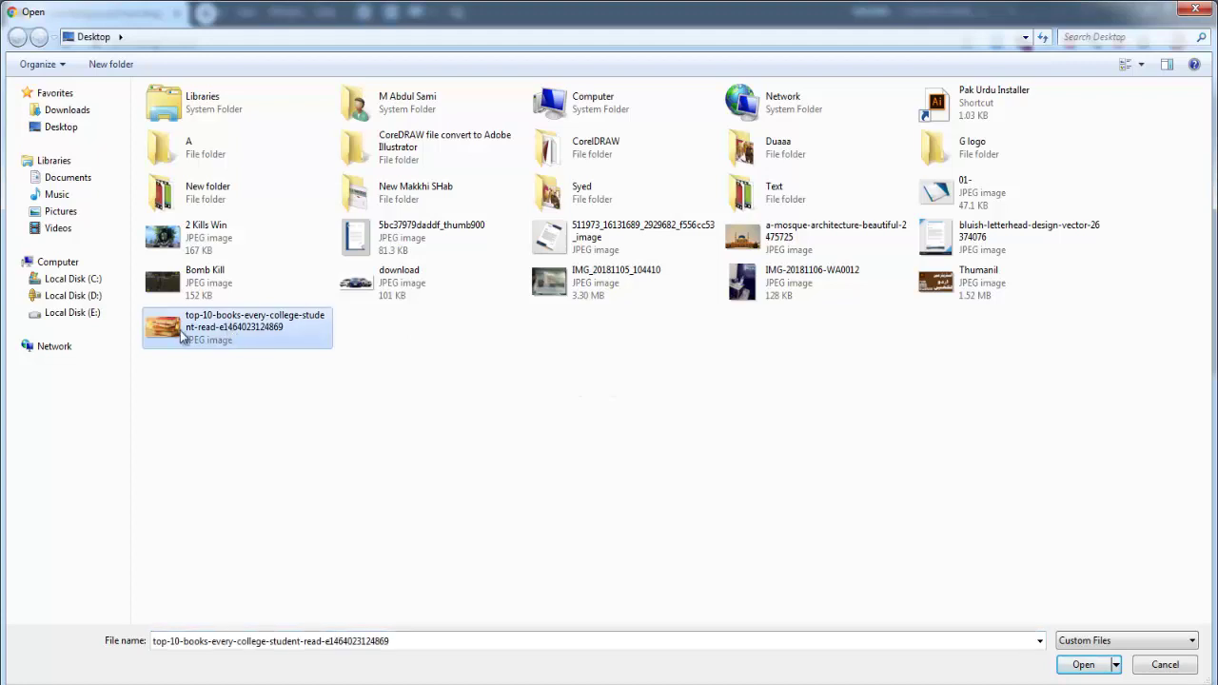
click(1093, 663)
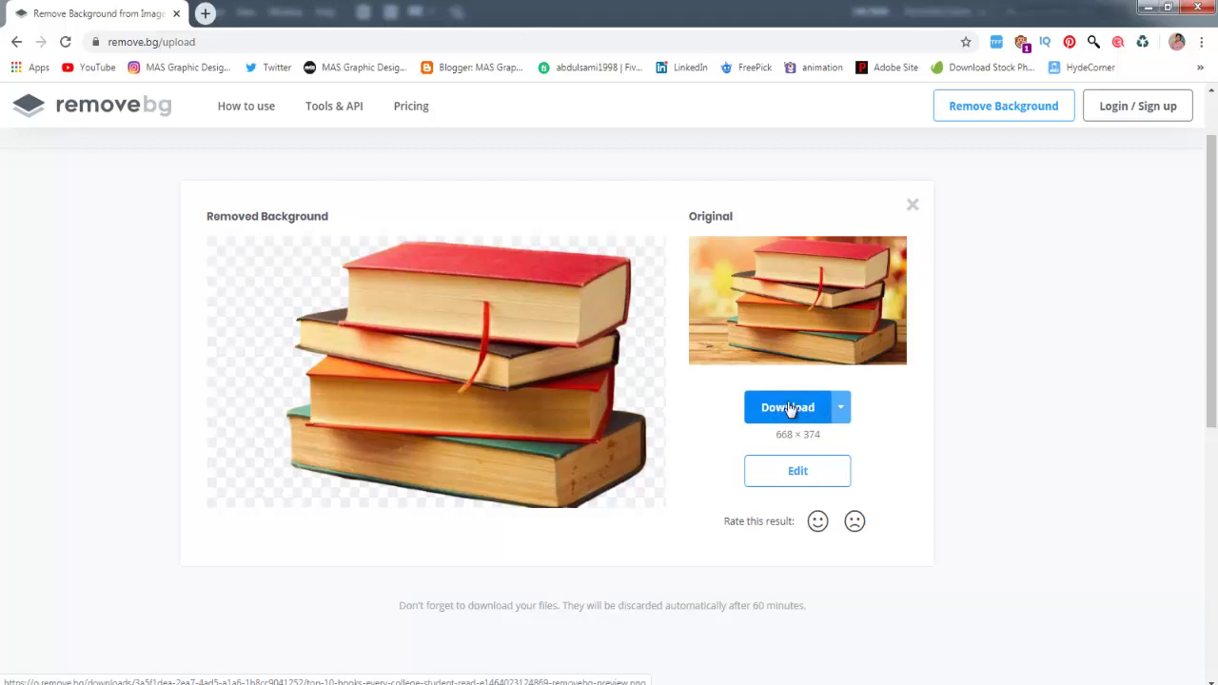
click(788, 408)
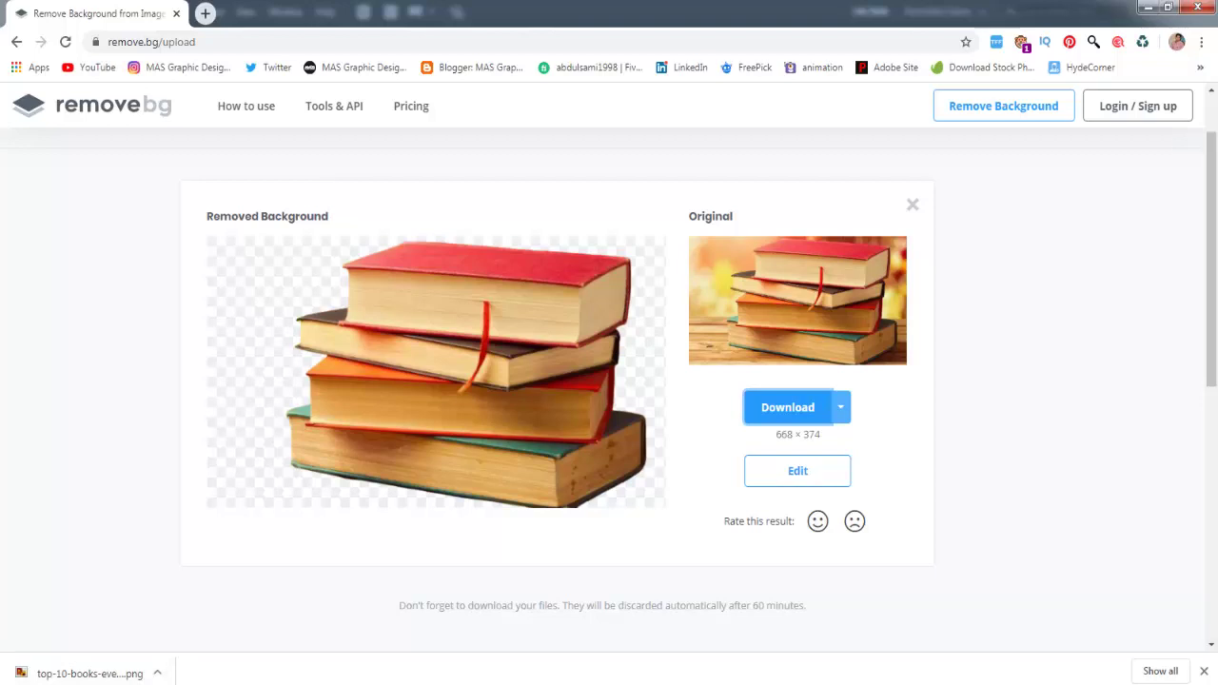
click(210, 562)
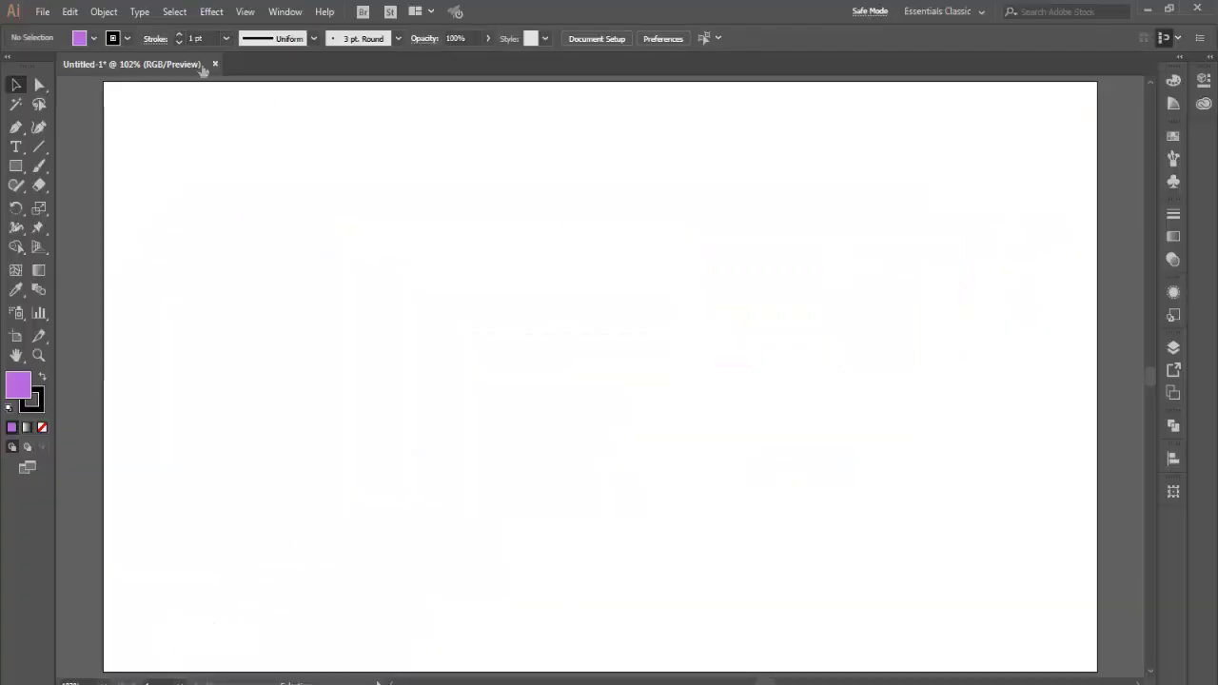
Place the downloaded books PNG from Downloads as a large image on the artboard.
click(43, 11)
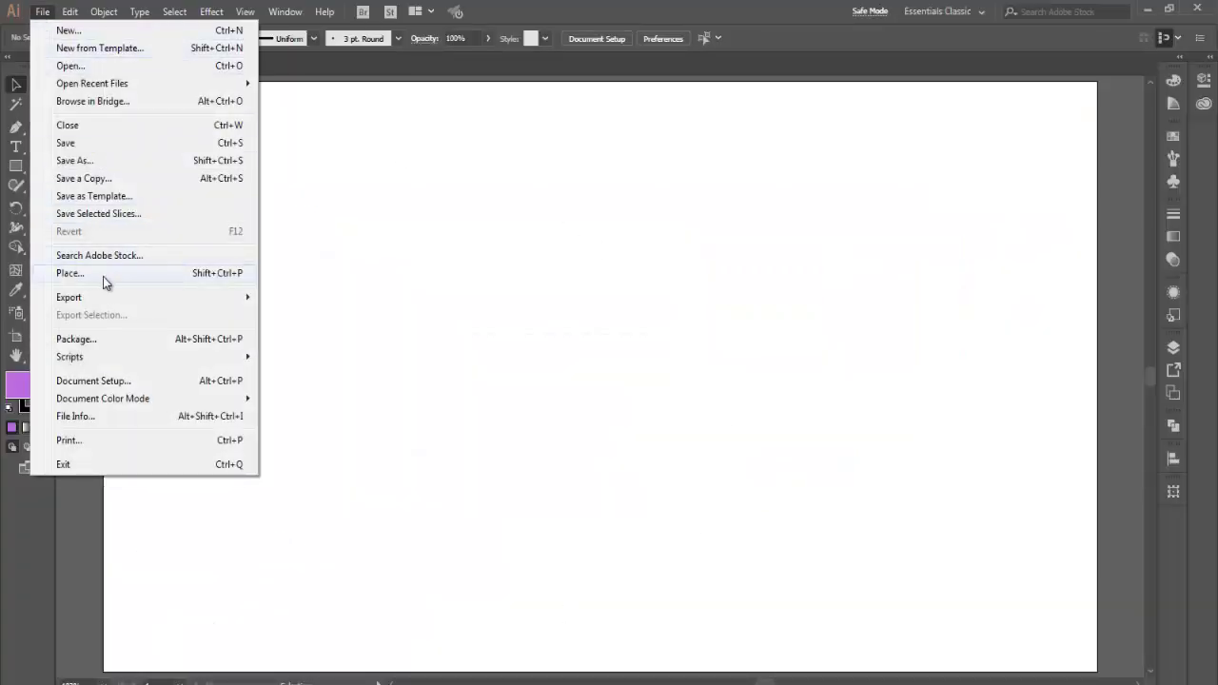
click(94, 273)
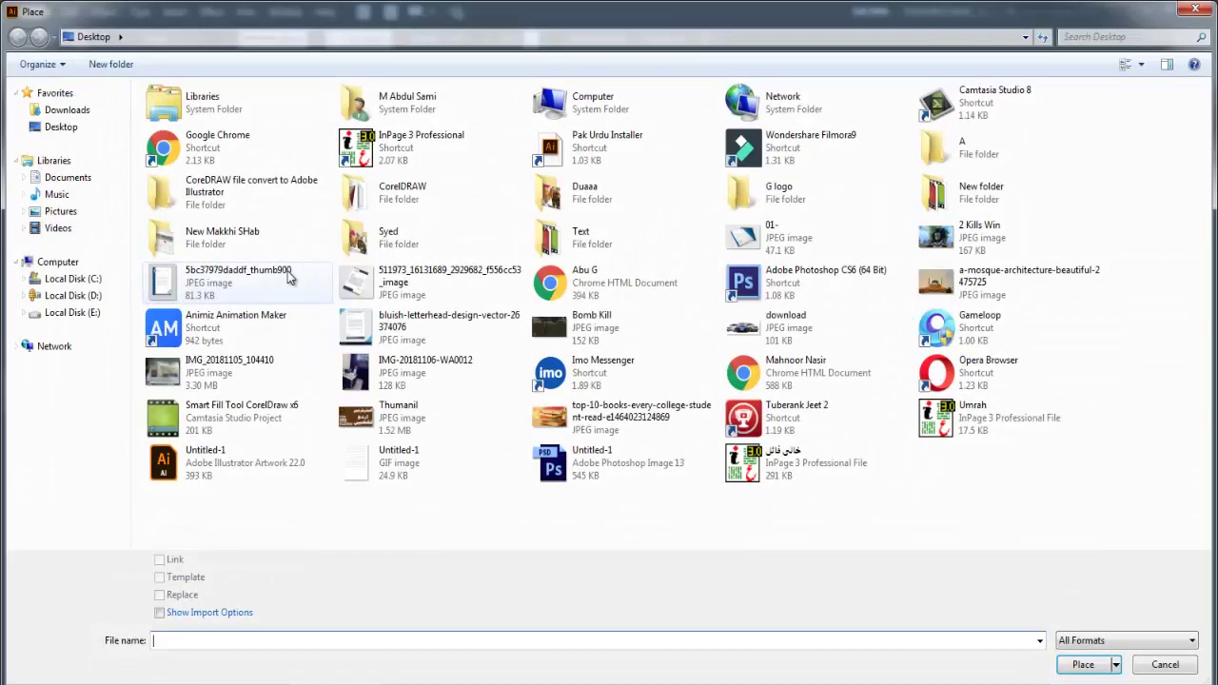
click(66, 109)
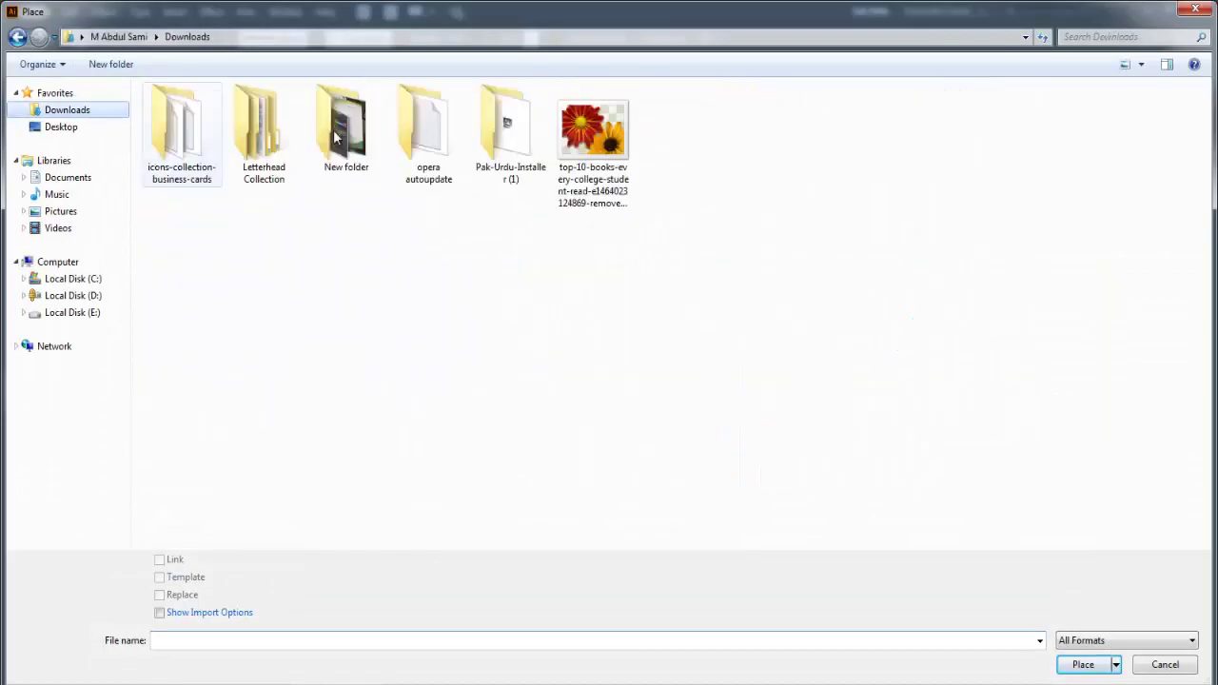
click(600, 142)
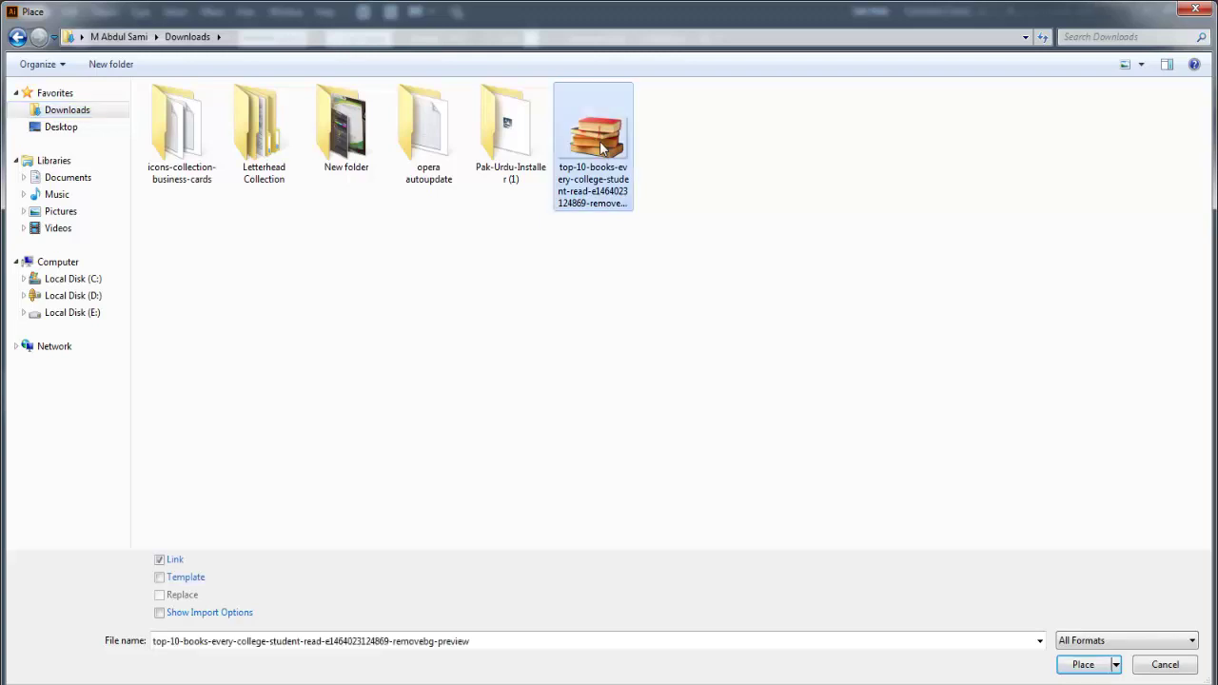
click(1081, 664)
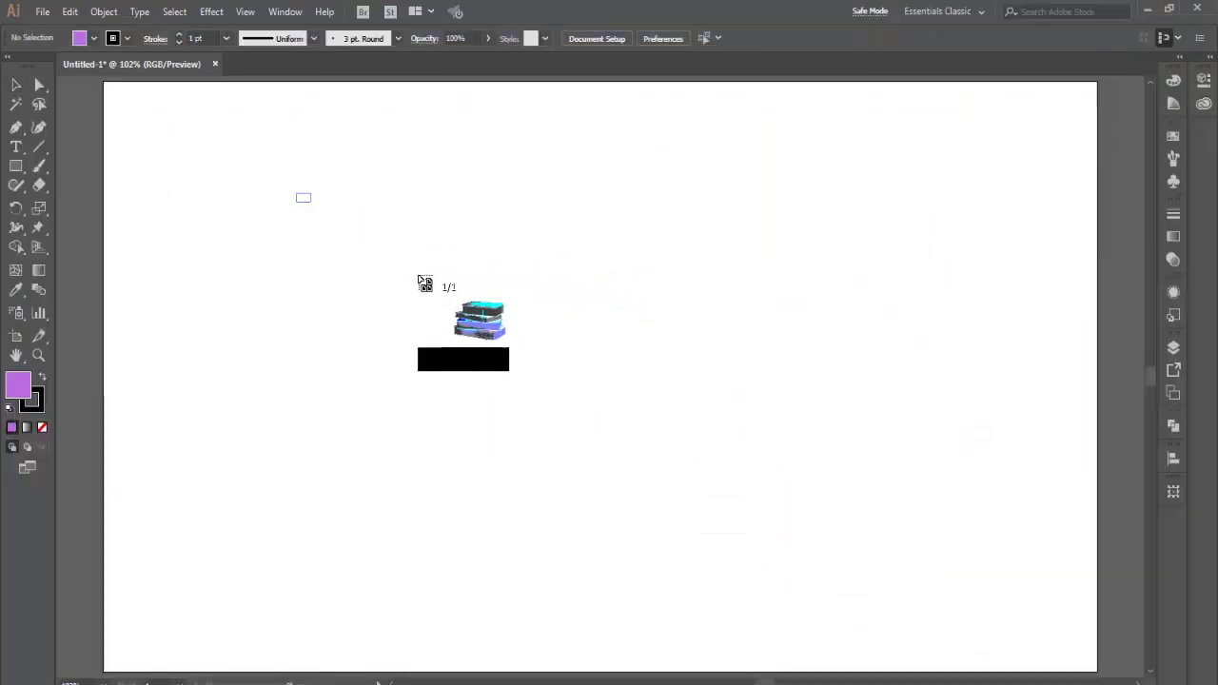
drag(296, 193, 857, 524)
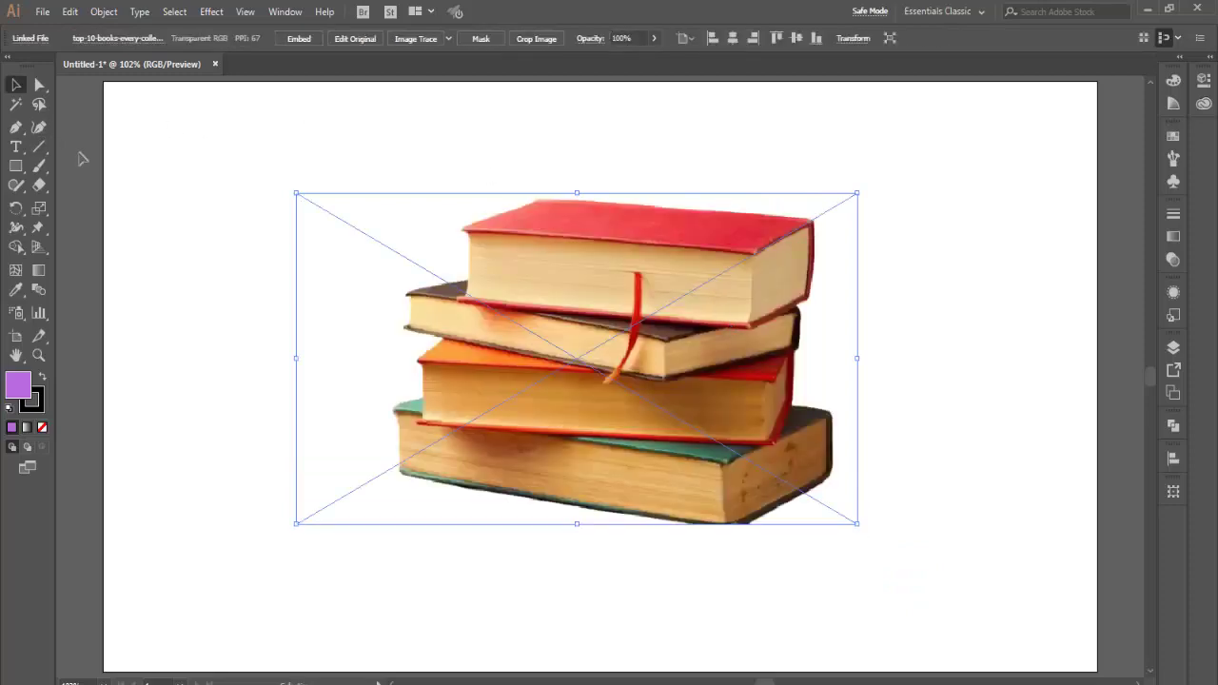
Nudge the books image toward the centre of the artboard and deselect it.
mouse_move(677, 341)
mouse_down()
mouse_move(548, 257)
mouse_move(677, 294)
mouse_up()
click(891, 194)
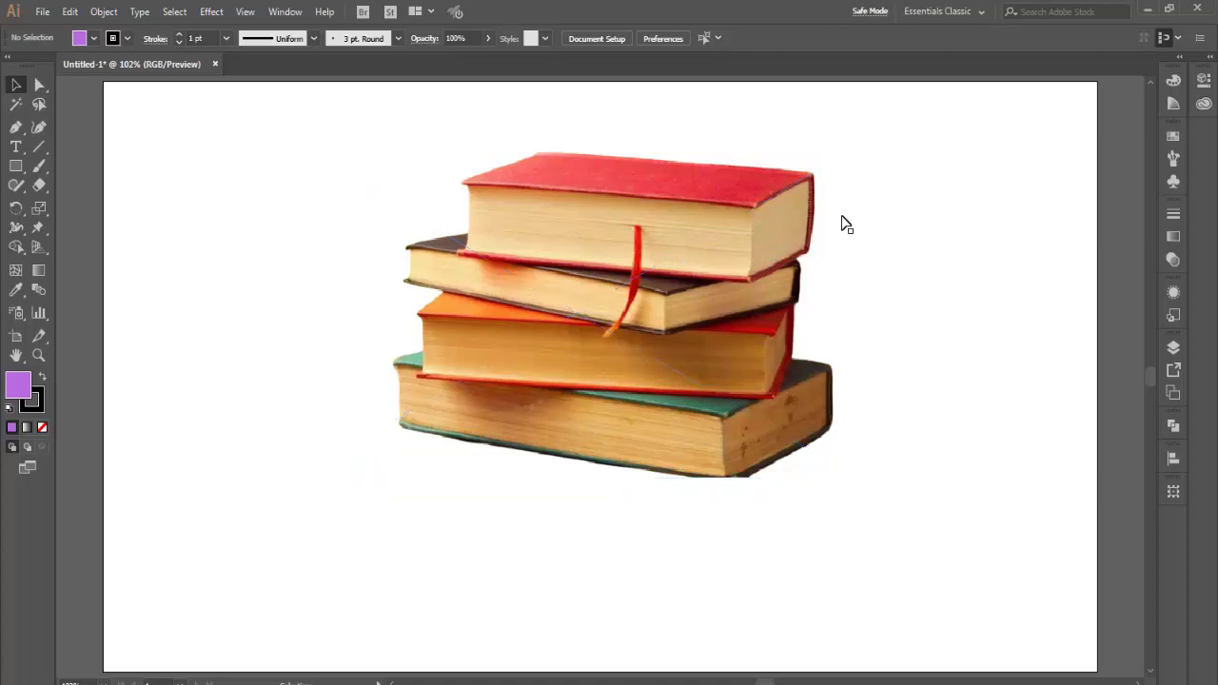
drag(801, 214, 761, 248)
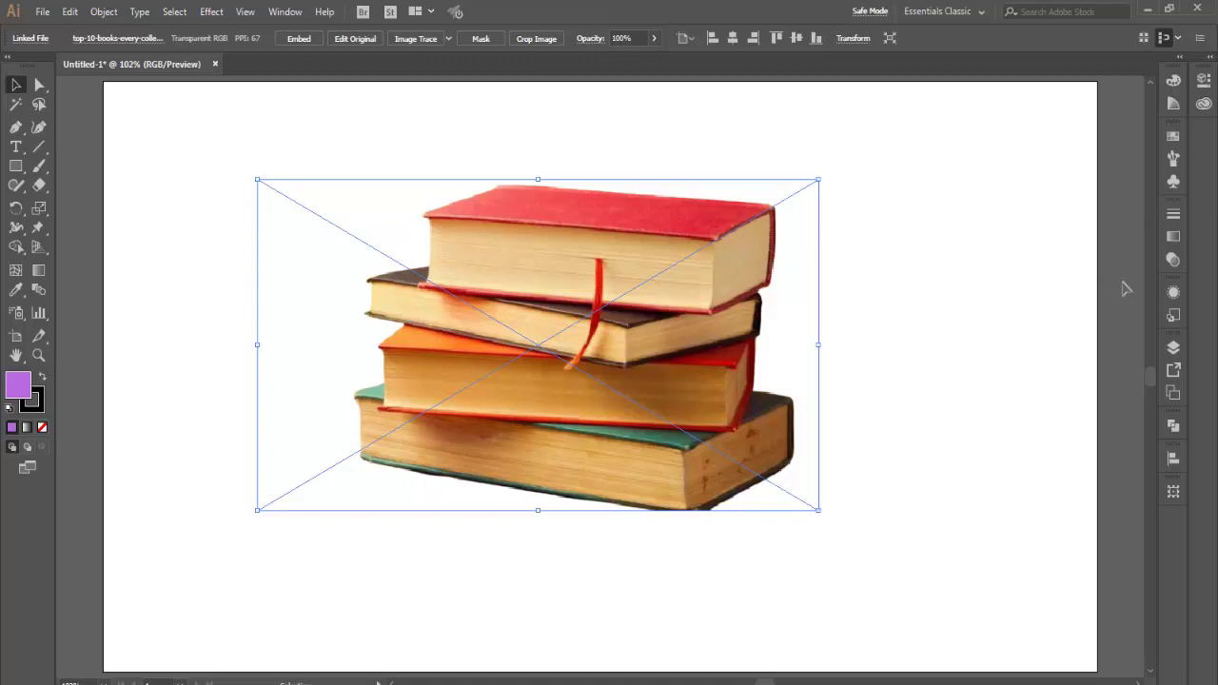
click(181, 324)
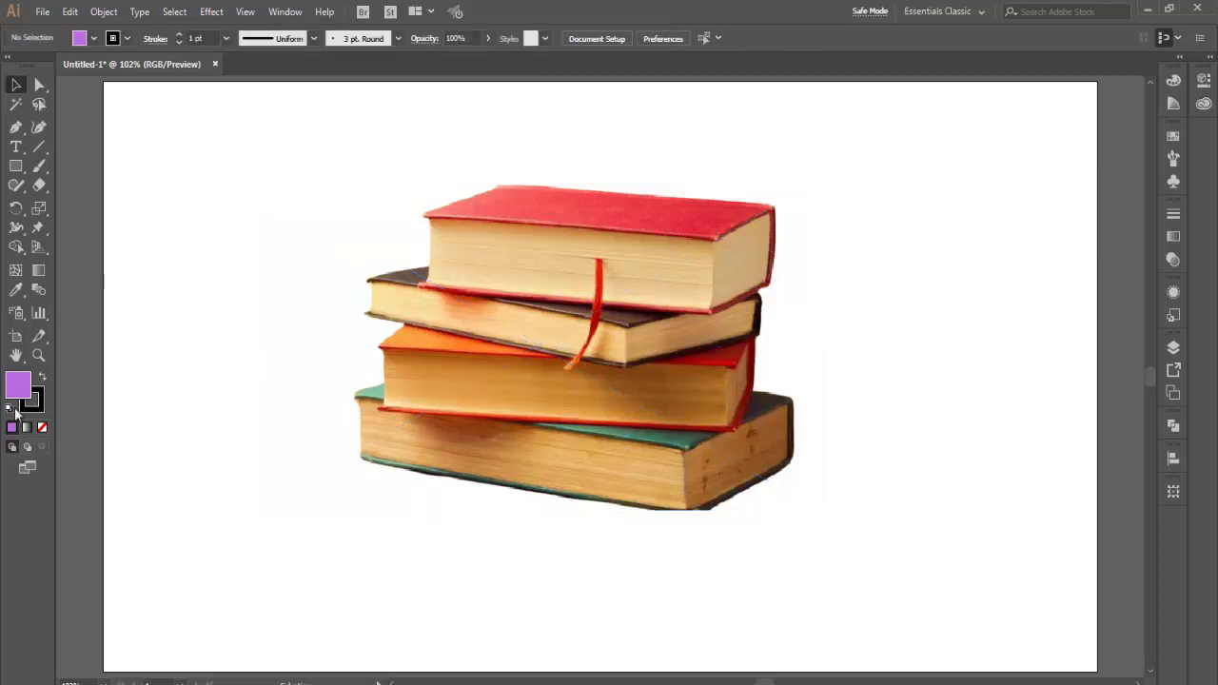
Draw a purple rectangle covering the right side of the artboard.
click(16, 185)
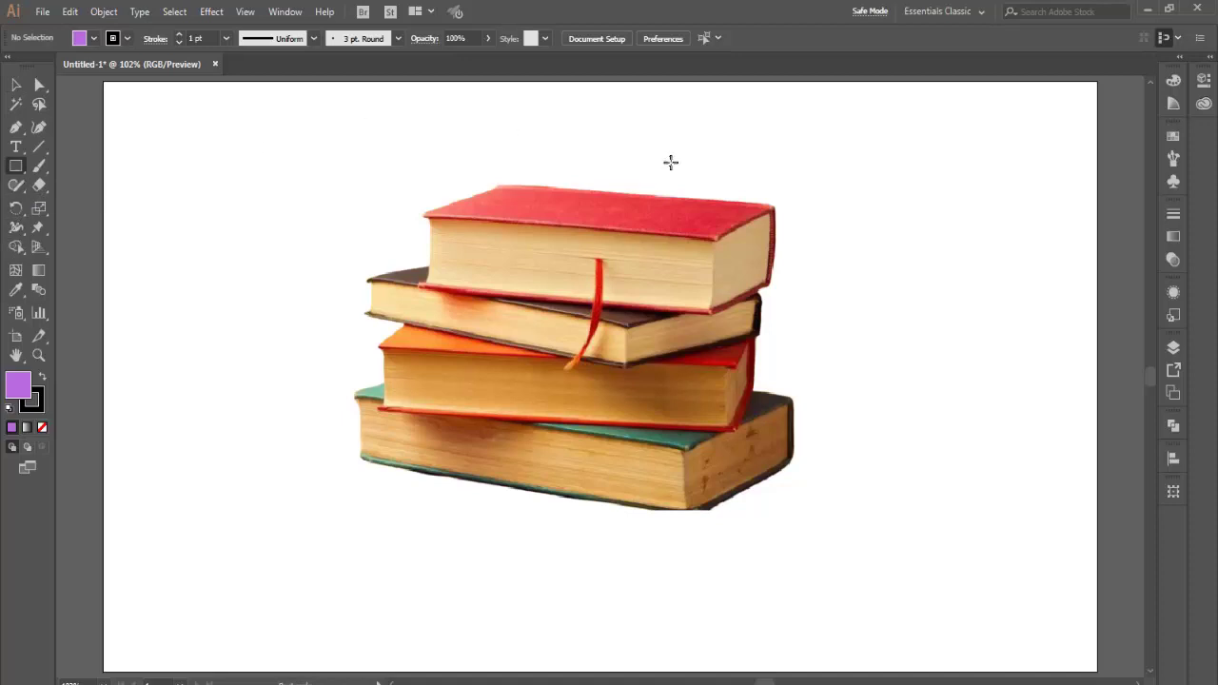
drag(728, 117, 1092, 497)
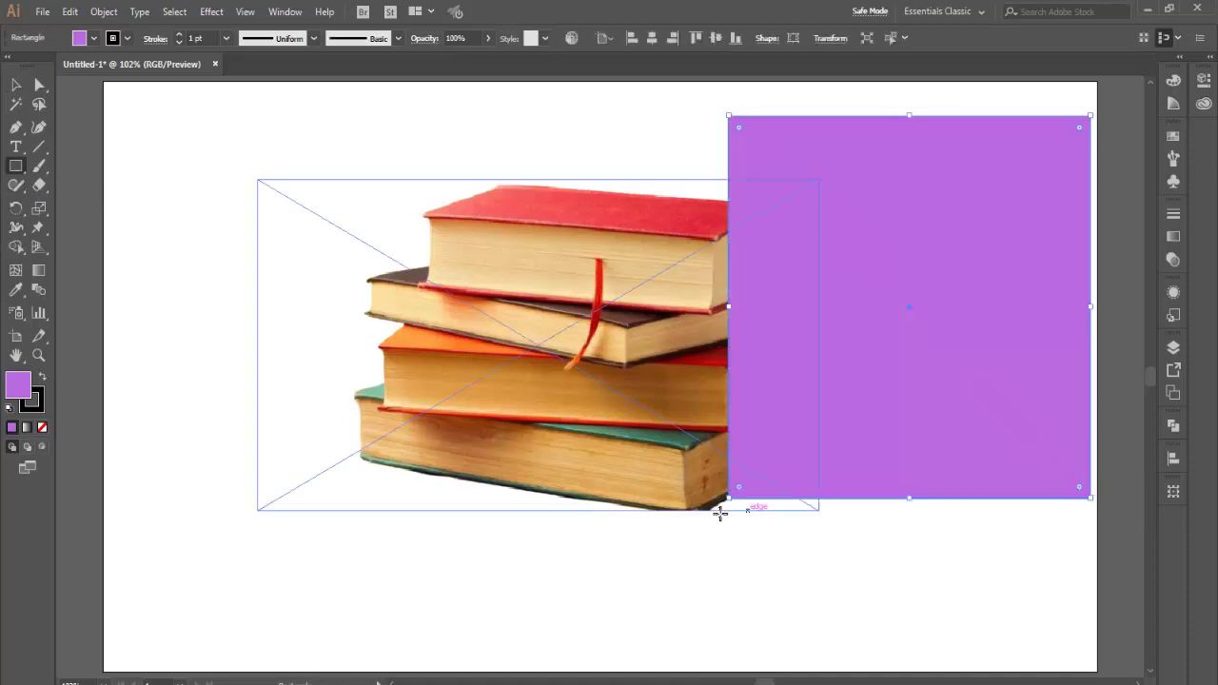
click(19, 88)
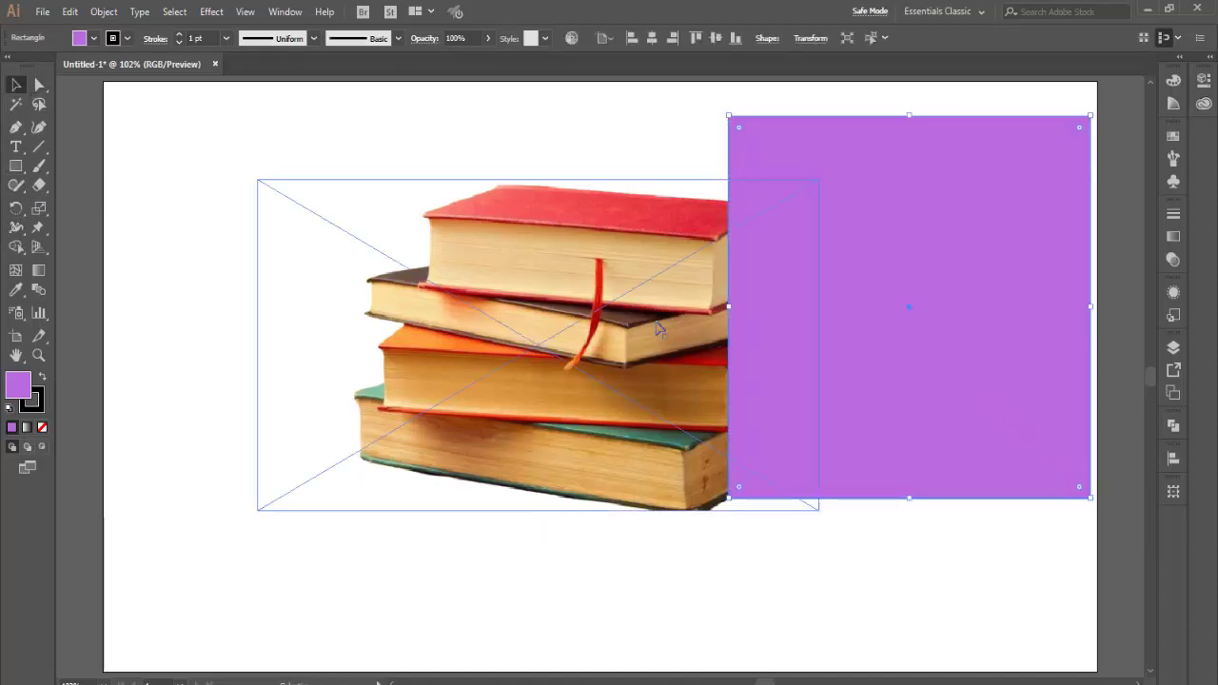
Bring the books image to the front, shrink it, and set it onto the rectangle.
right_click(659, 306)
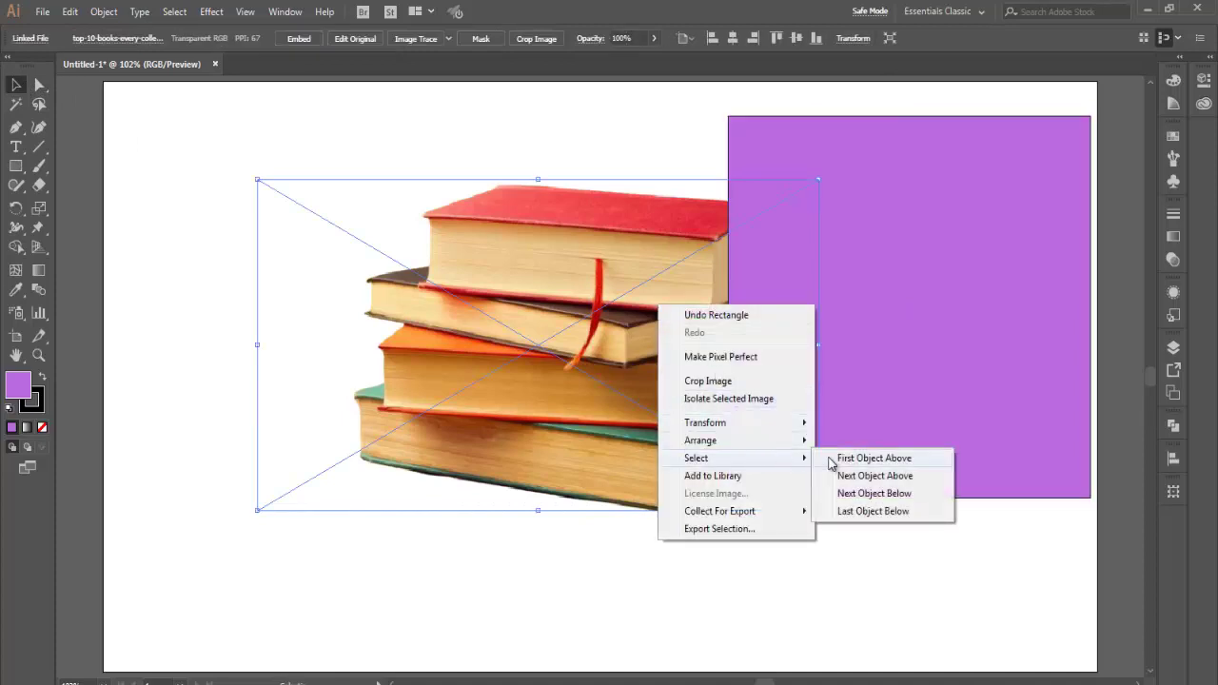
mouse_move(701, 441)
click(842, 441)
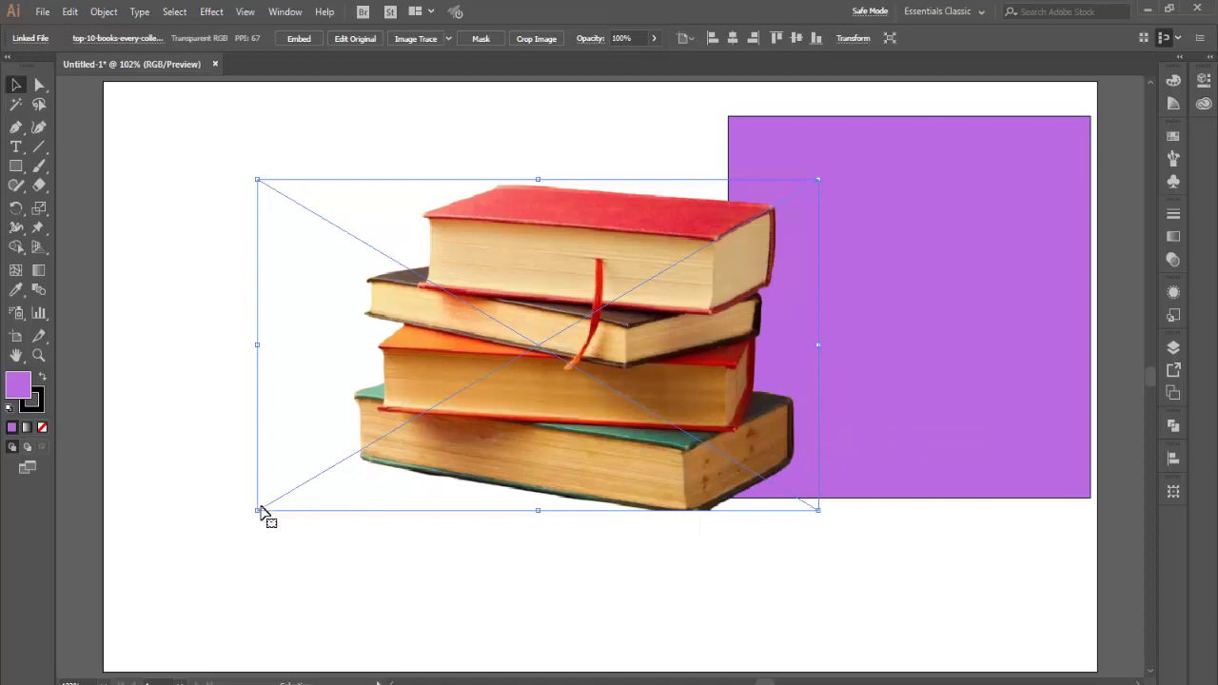
drag(257, 514, 489, 372)
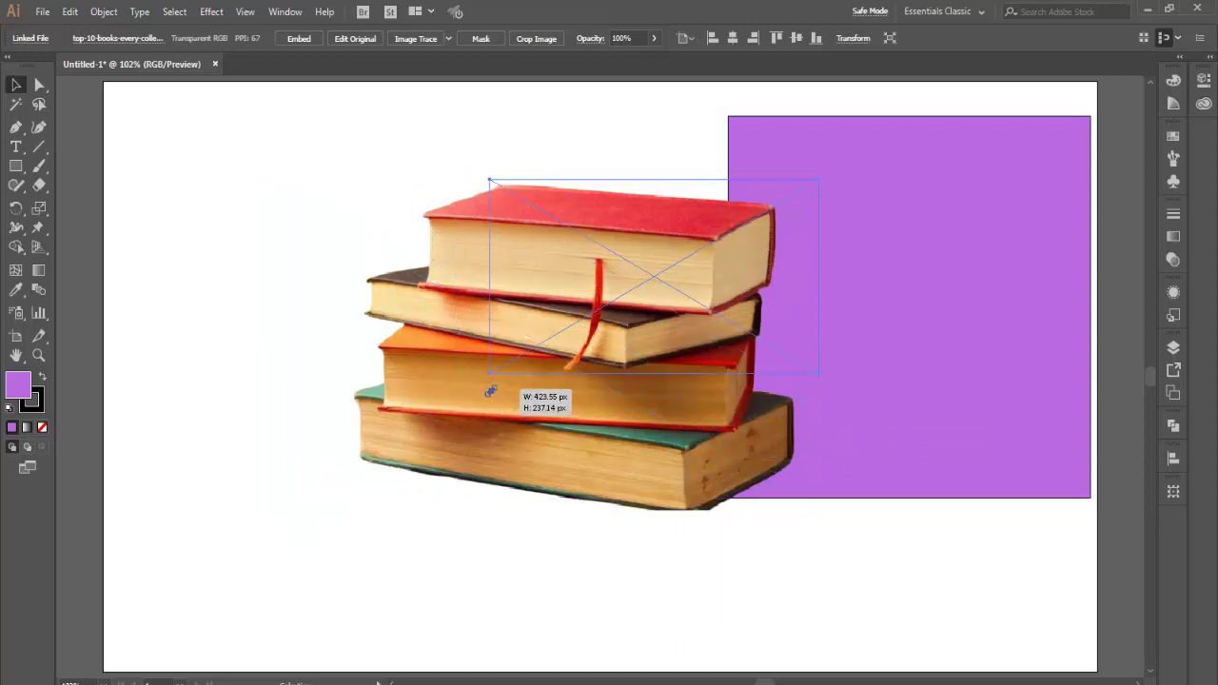
drag(671, 310, 897, 353)
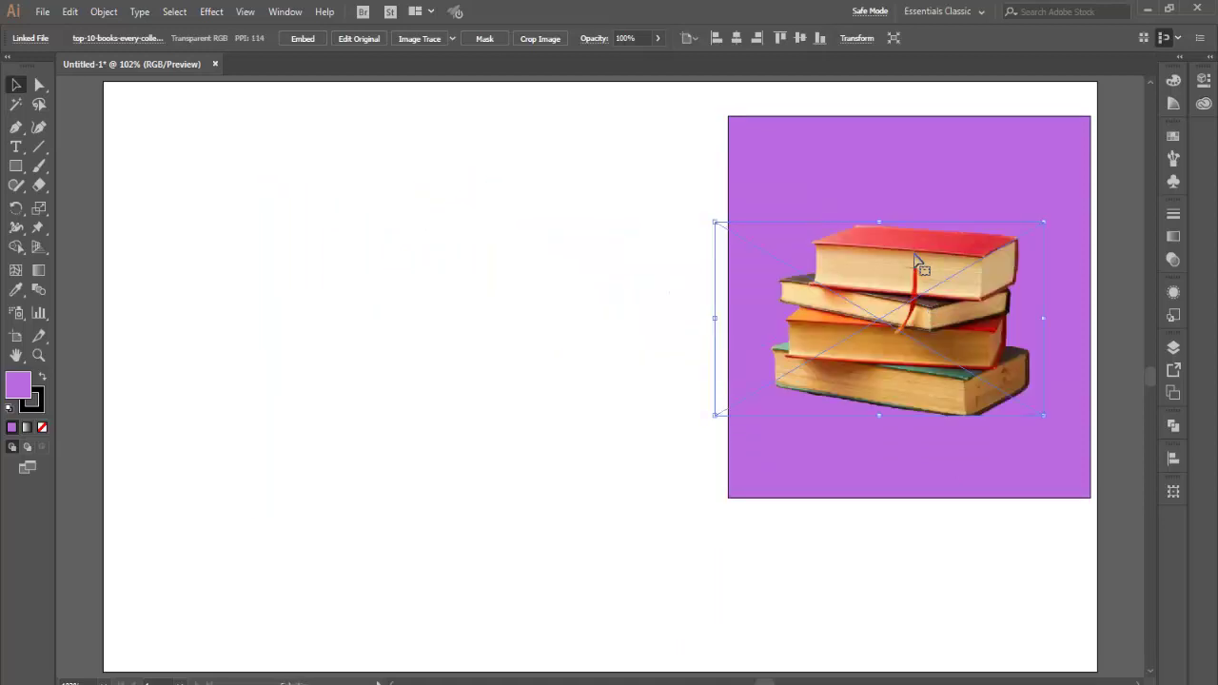
click(771, 107)
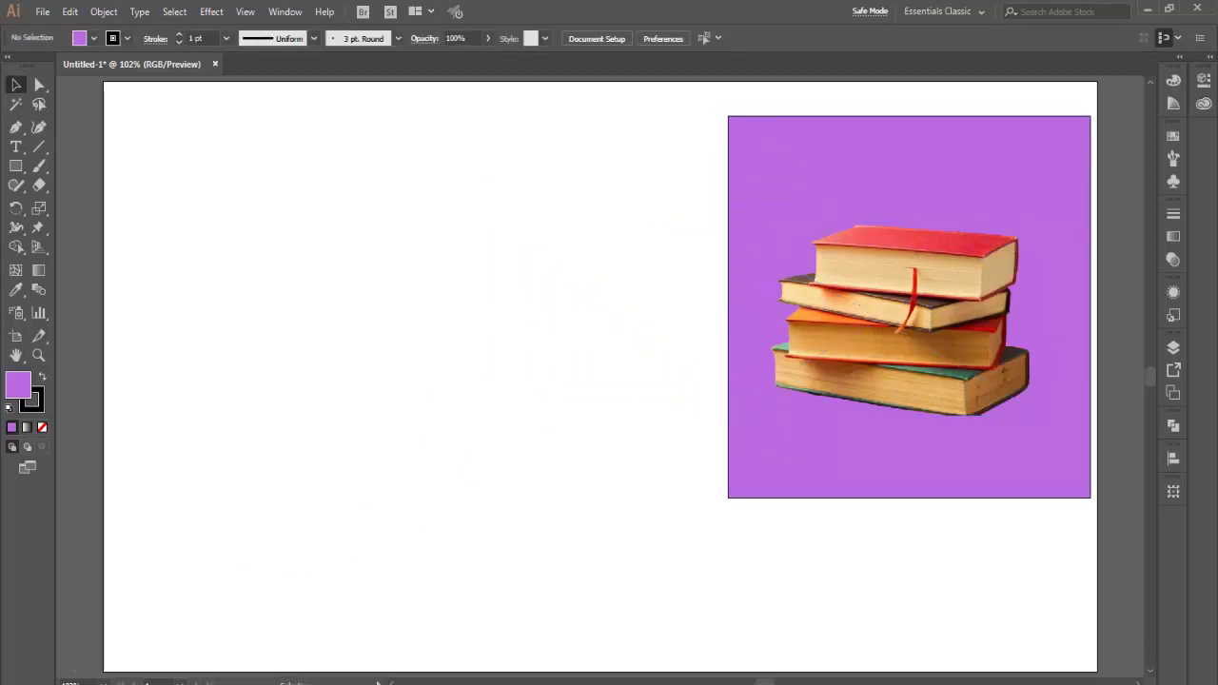
Discard the books result, upload the mosque JPEG, and download its 612 × 408 cut-out PNG.
mouse_move(377, 682)
click(115, 628)
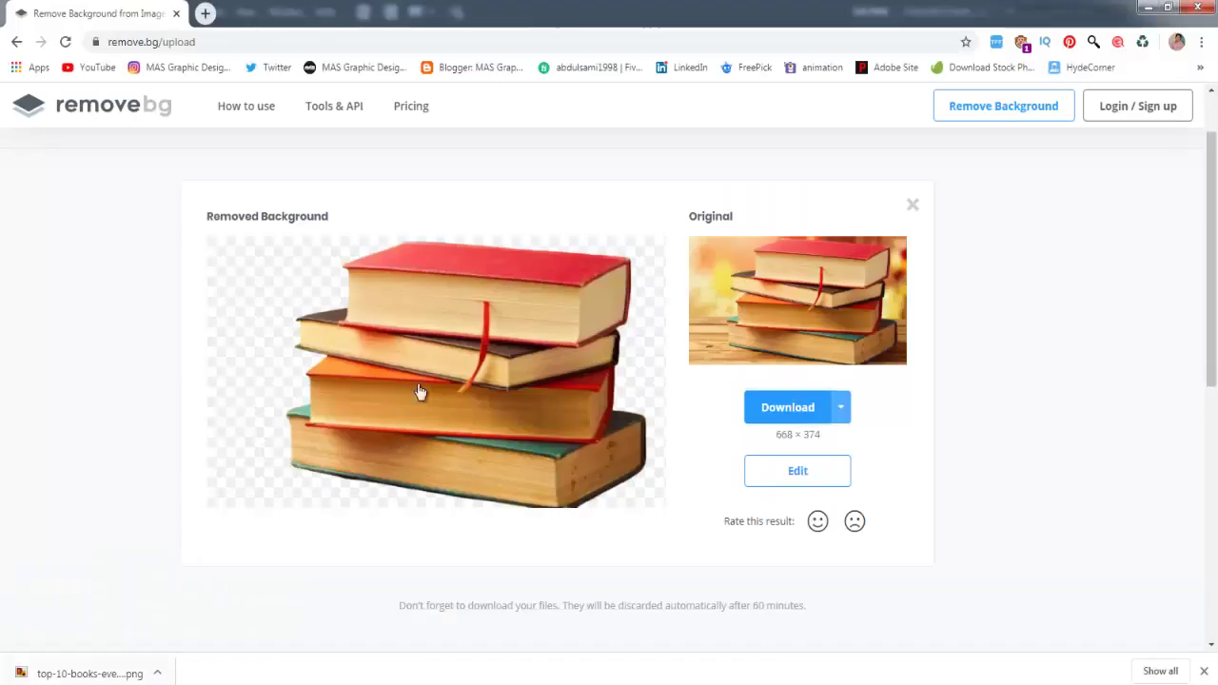
click(913, 207)
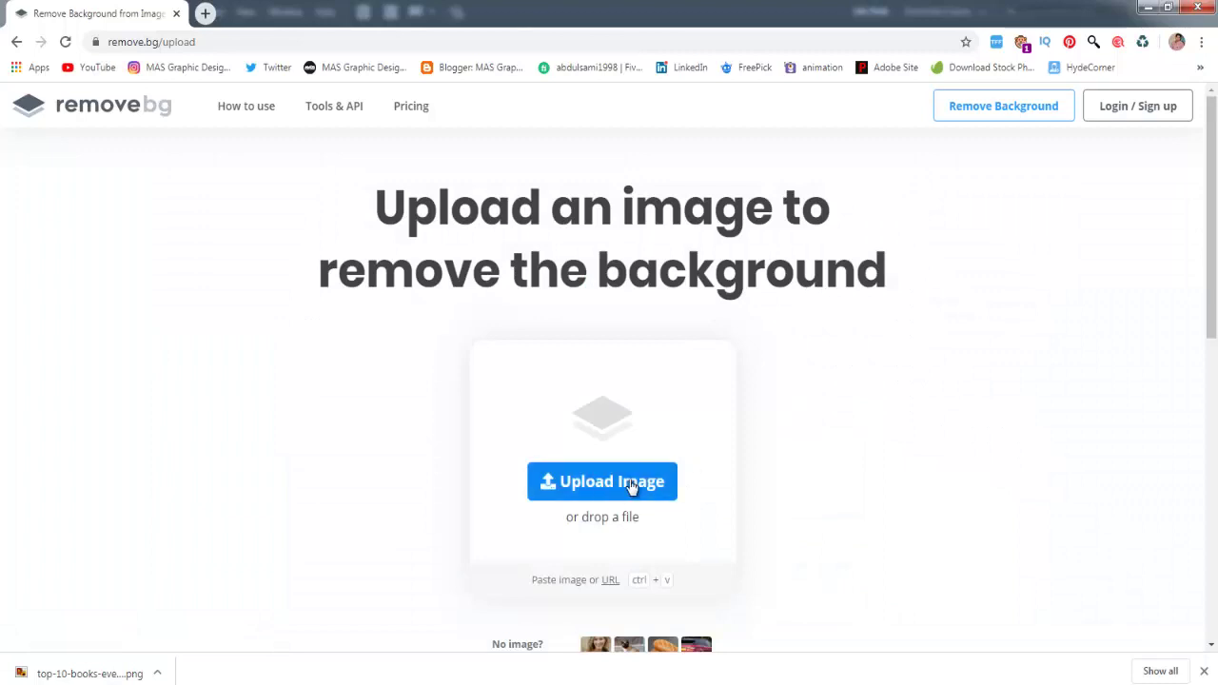
click(602, 482)
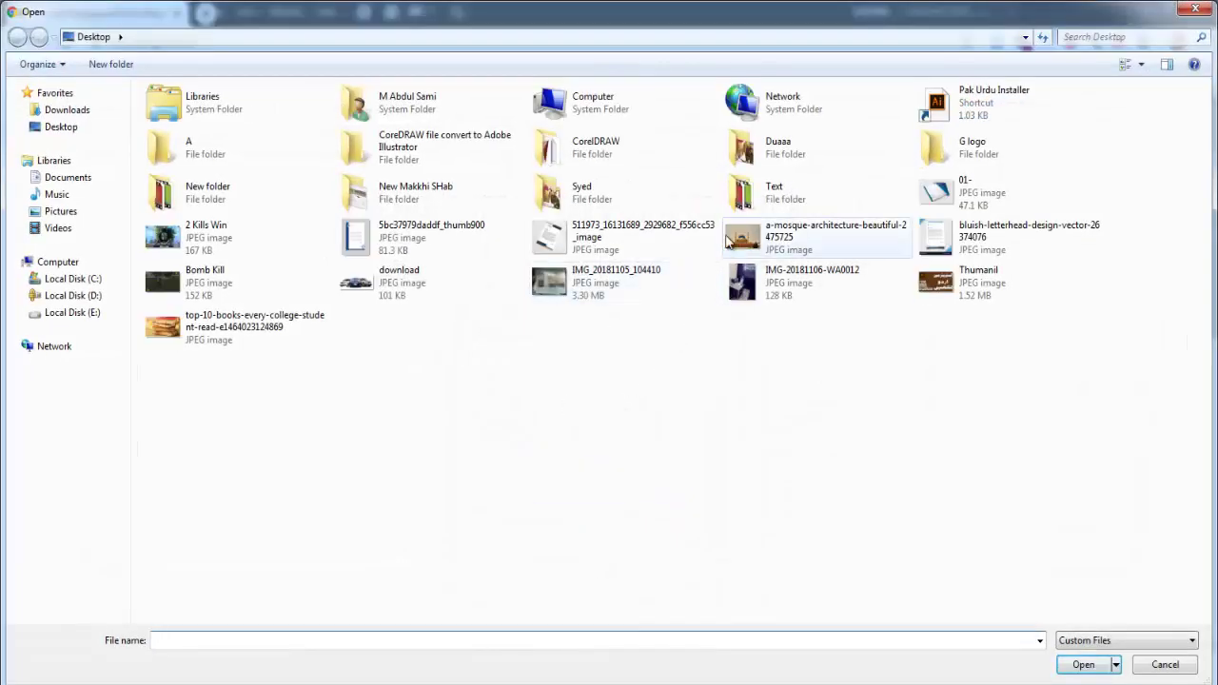
click(745, 238)
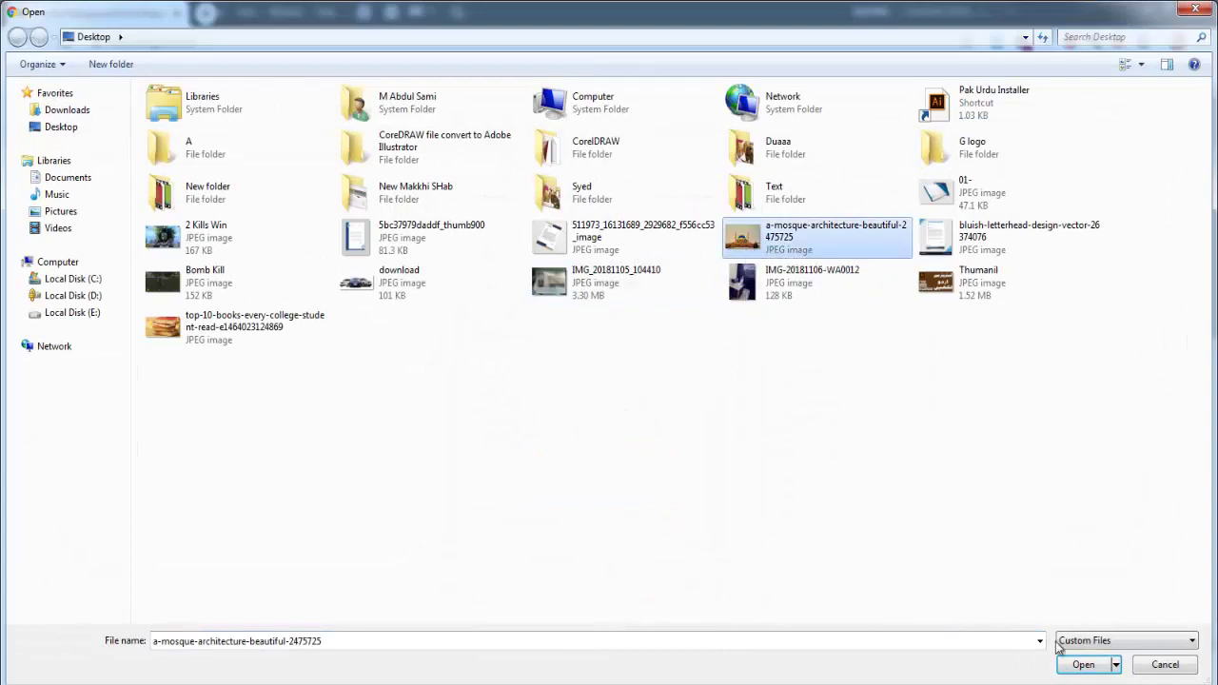
click(1075, 665)
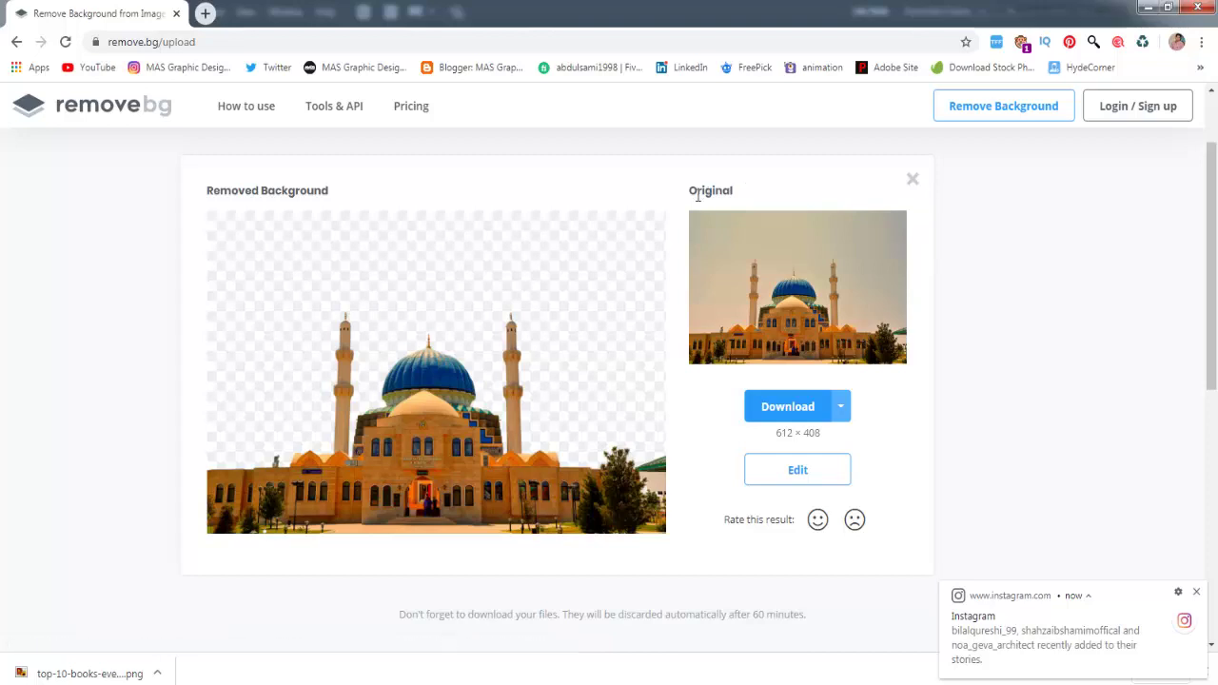
mouse_move(436, 371)
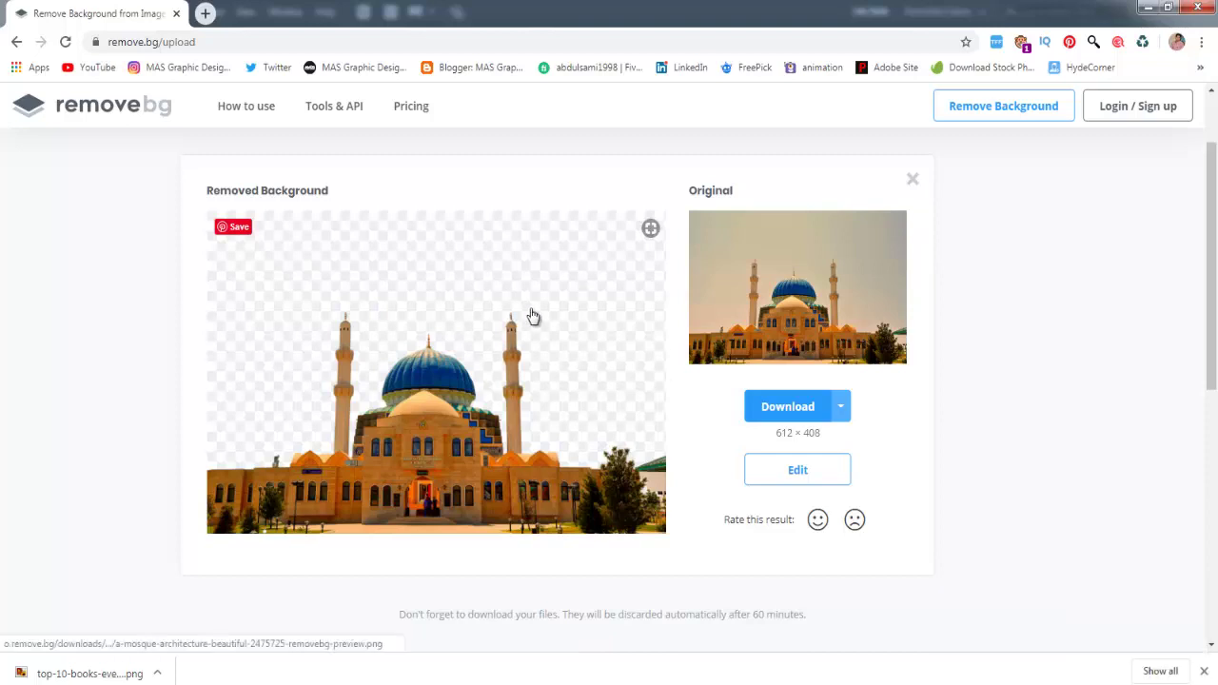
click(782, 416)
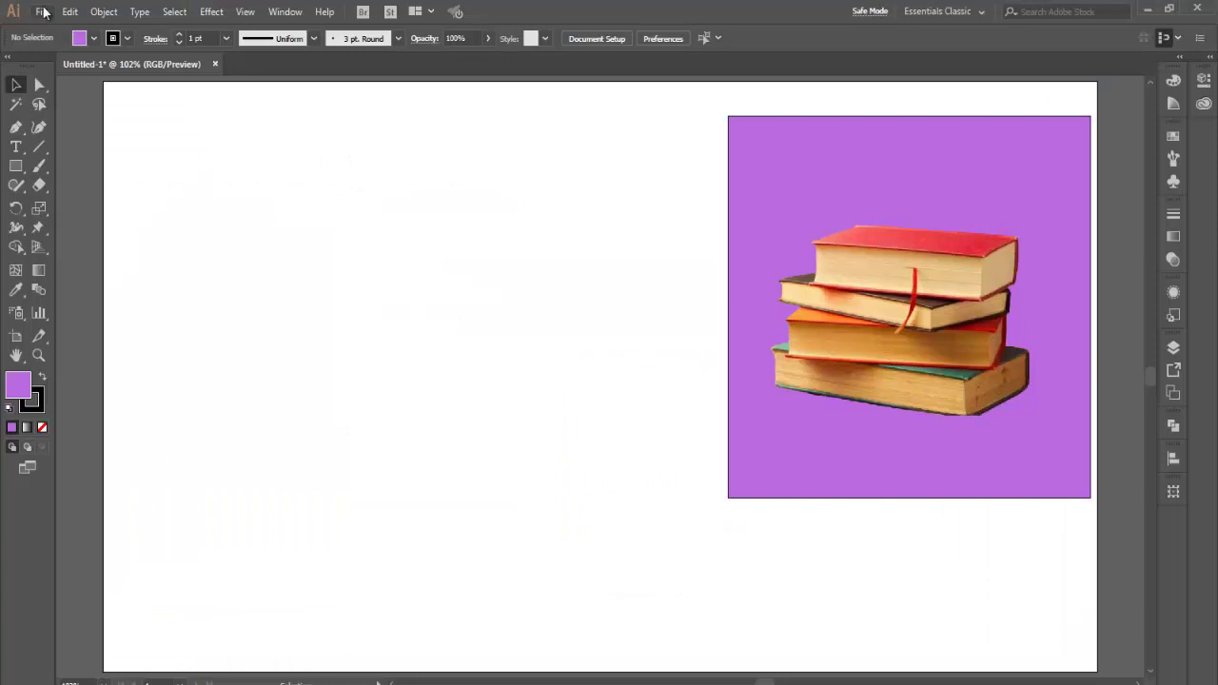
Place the mosque removebg PNG as a linked image across the artboard's left half.
click(43, 11)
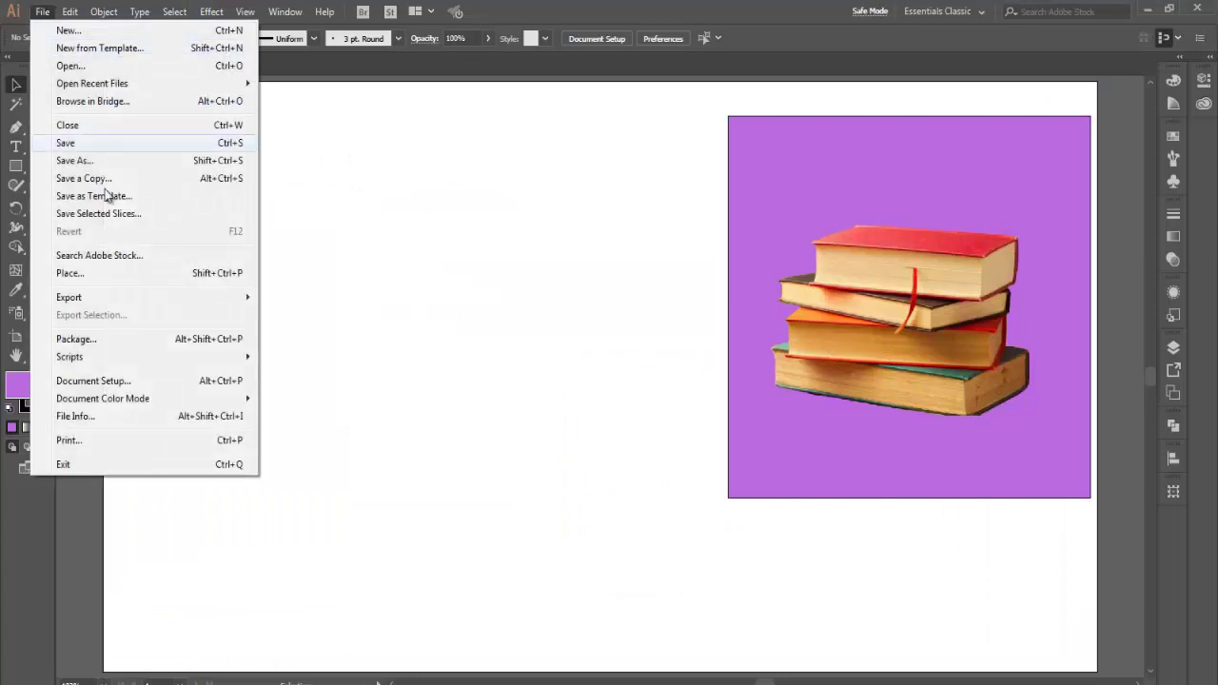
click(84, 275)
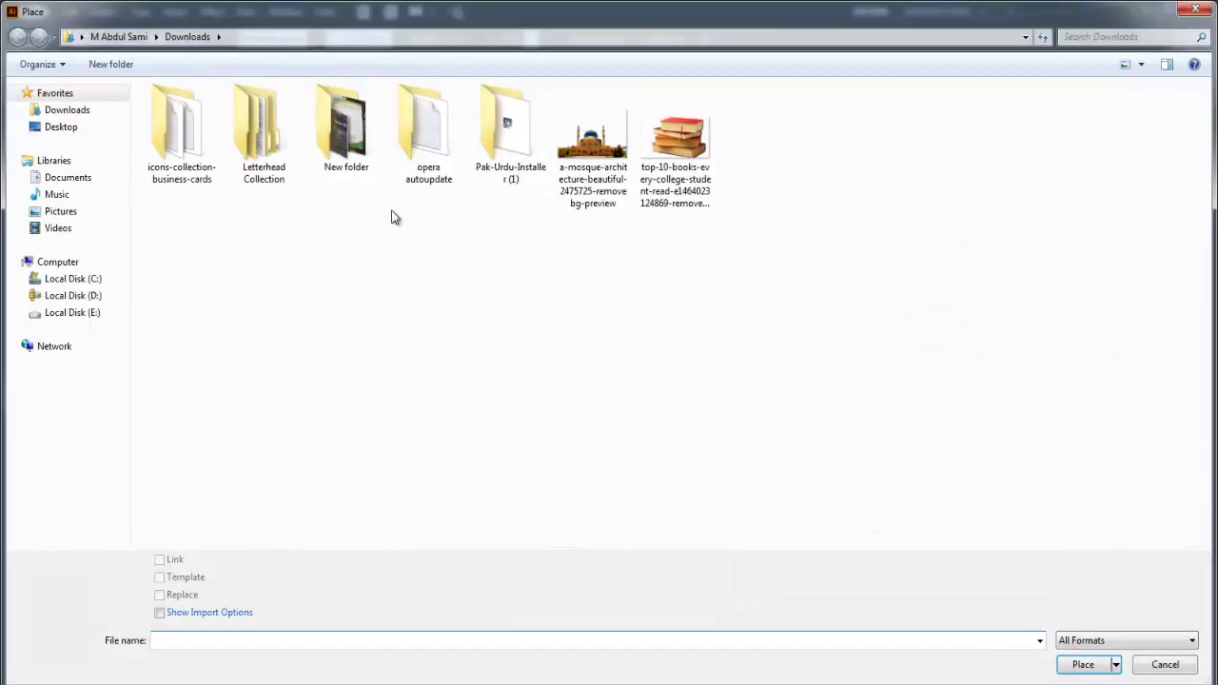
click(596, 138)
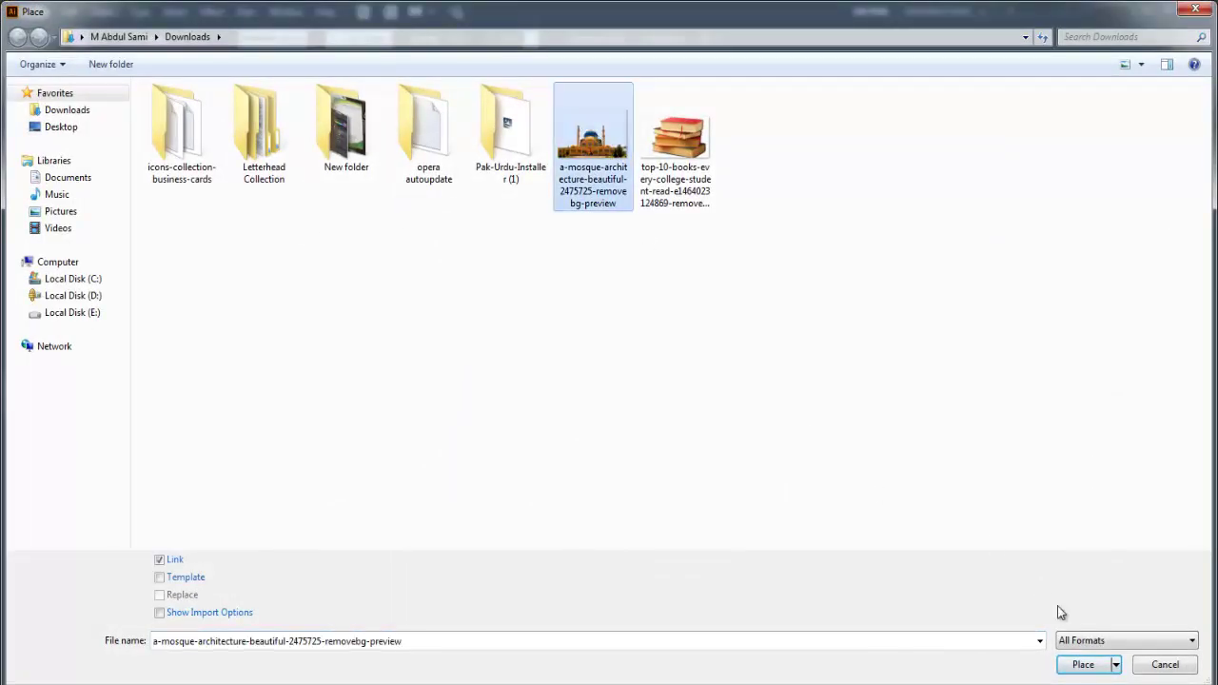
click(1080, 661)
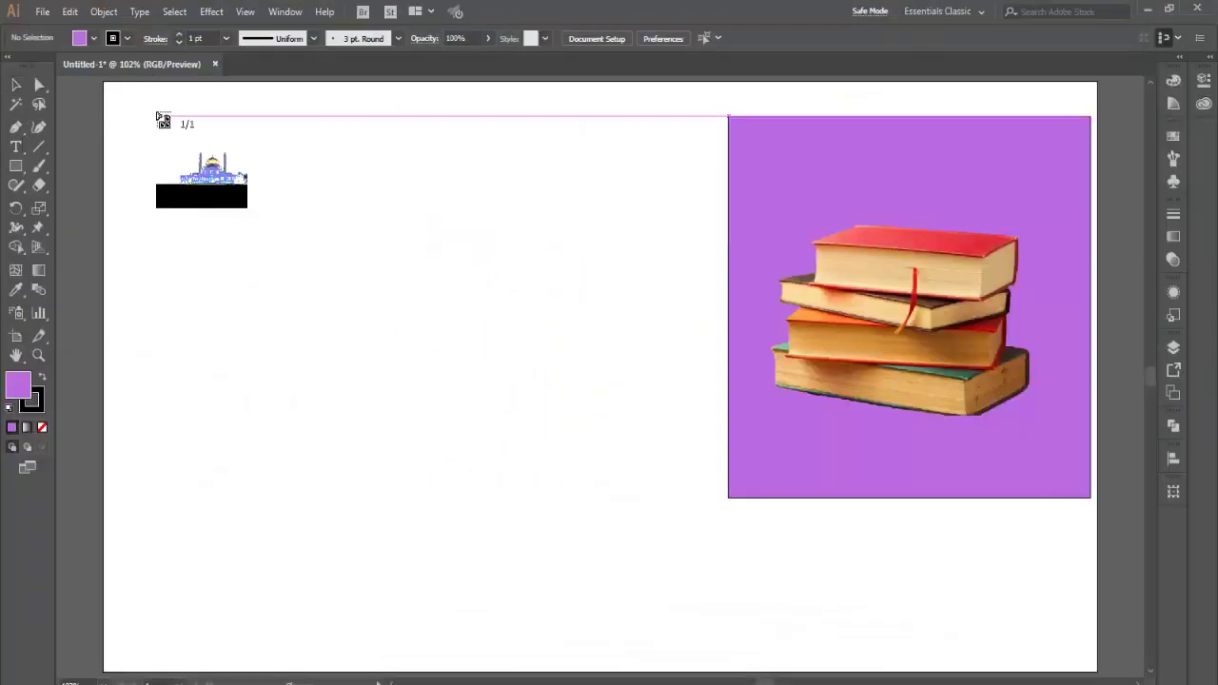
drag(131, 110, 686, 533)
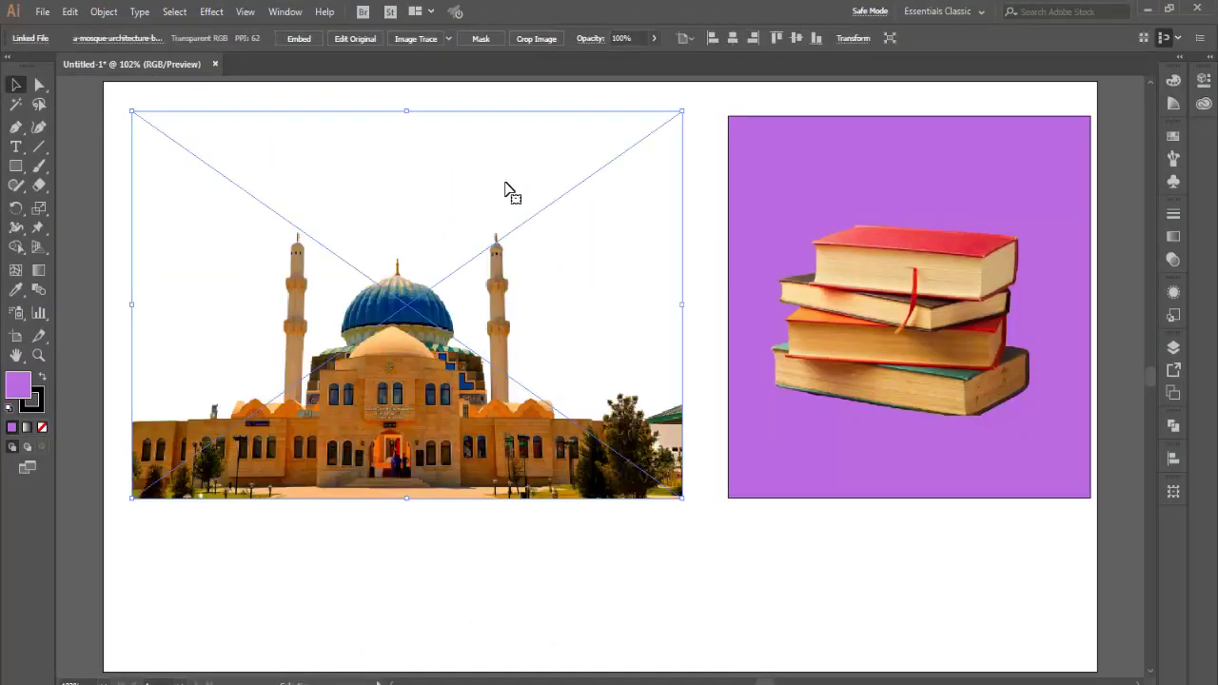
Move the books down, stretch the purple rectangle full width, and shift the mosque right and up.
click(108, 166)
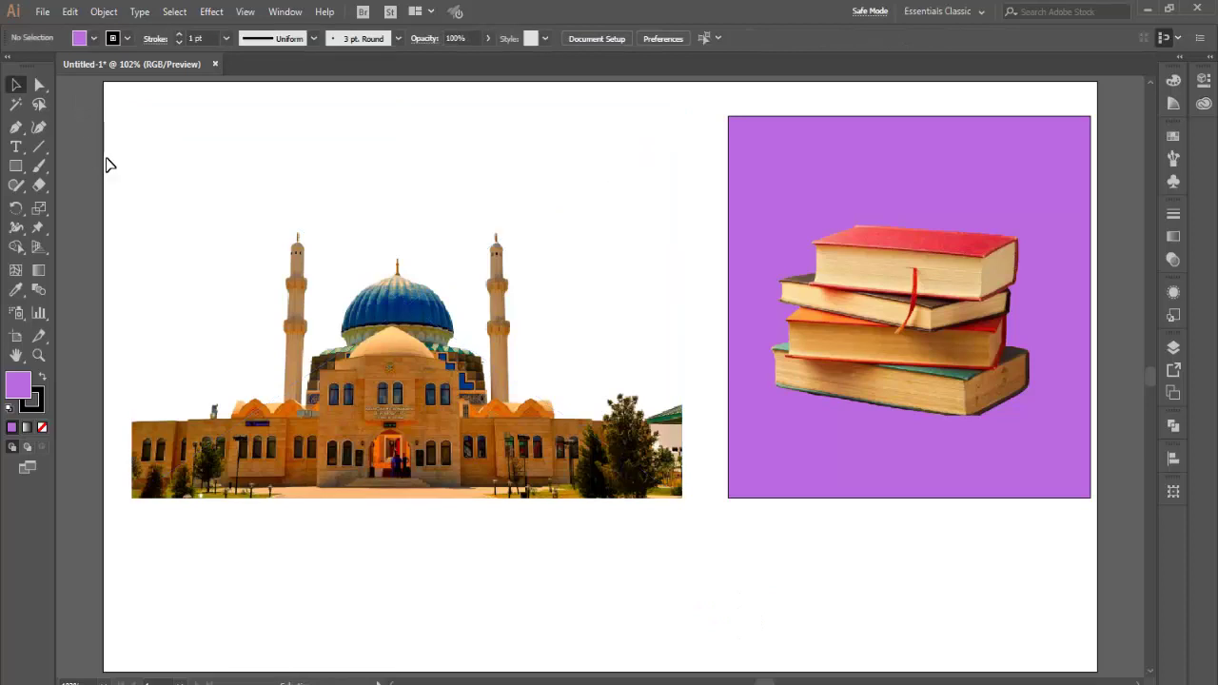
drag(881, 343, 890, 600)
click(728, 307)
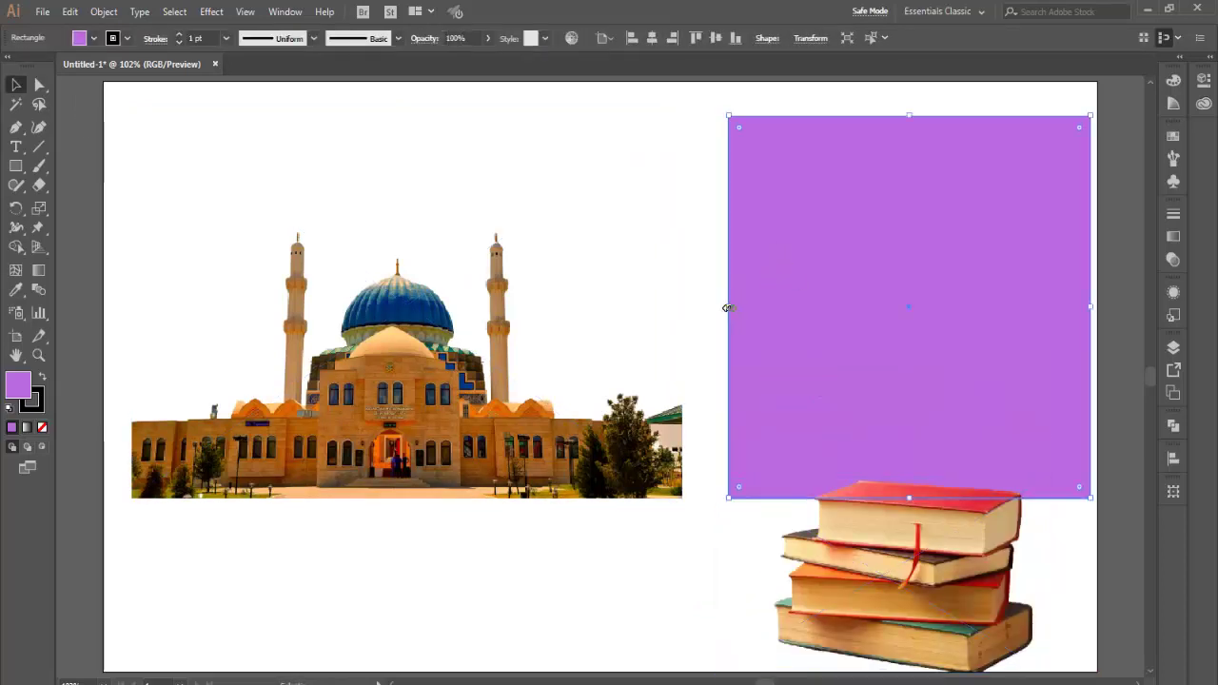
drag(727, 310, 130, 340)
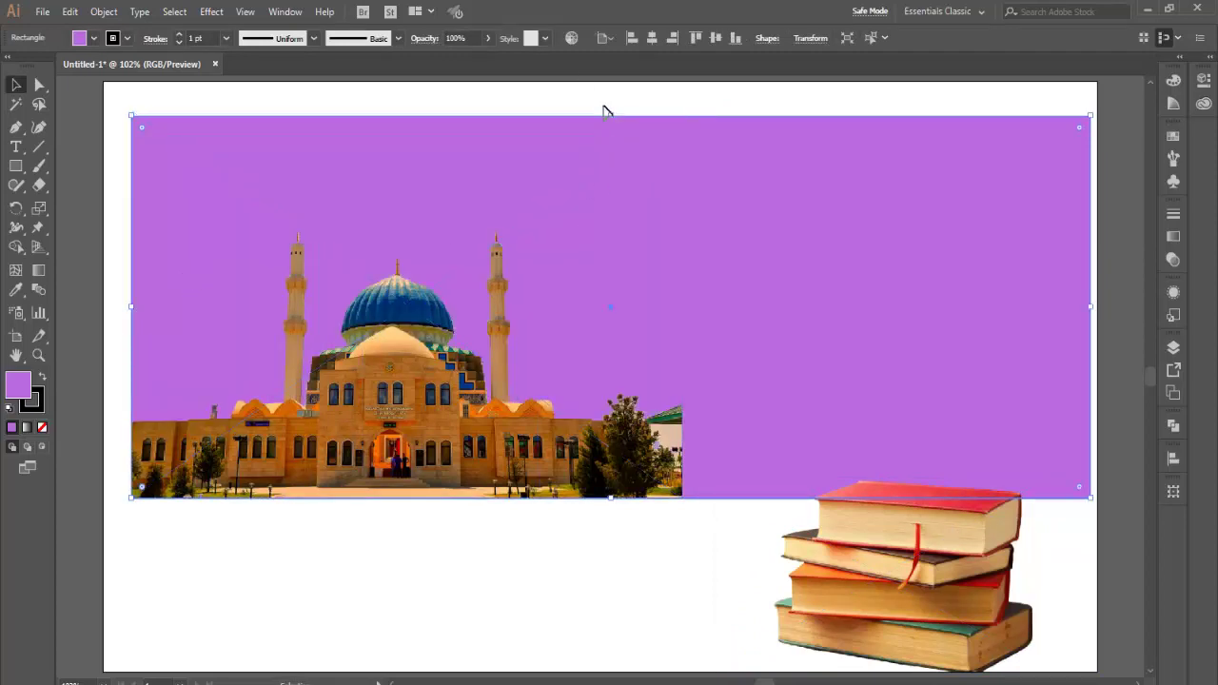
click(531, 303)
drag(533, 307, 709, 278)
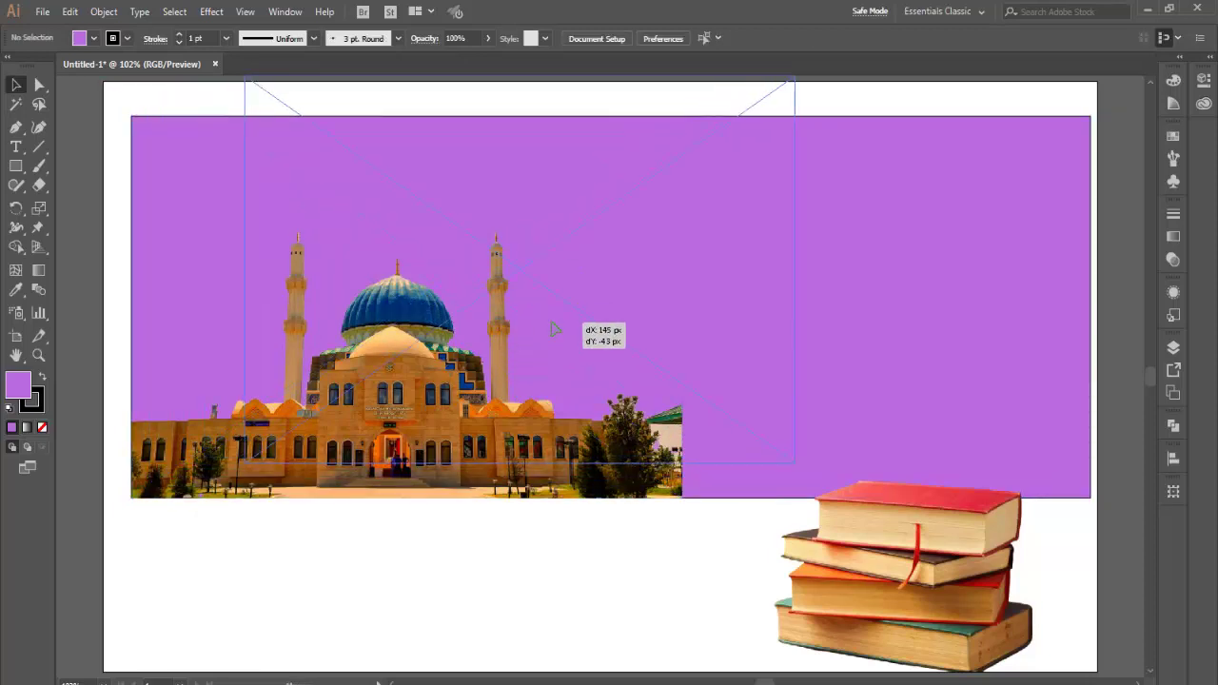